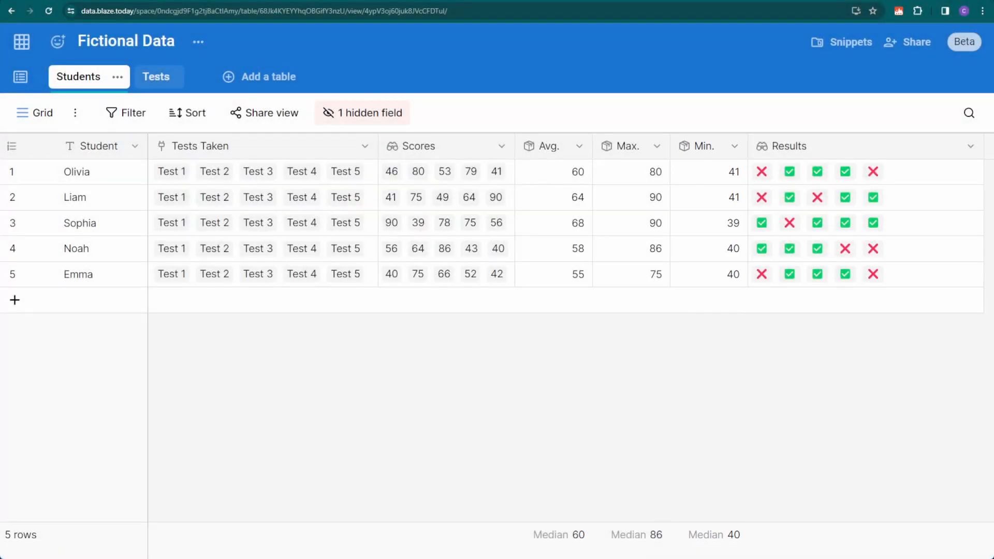
Step: Review the Avg. column's footer summary options and examine all rows of the Tests table
{"action": "left_click", "coordinate": [558, 537]}
{"action": "scroll", "coordinate": [512, 449], "scroll_direction": "down", "scroll_amount": 5}
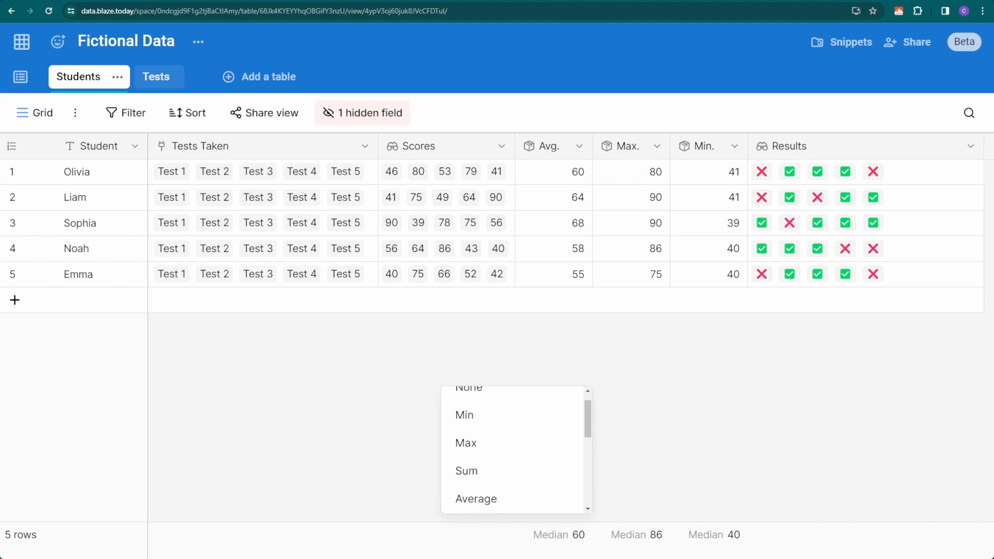
{"action": "key", "text": "Escape"}
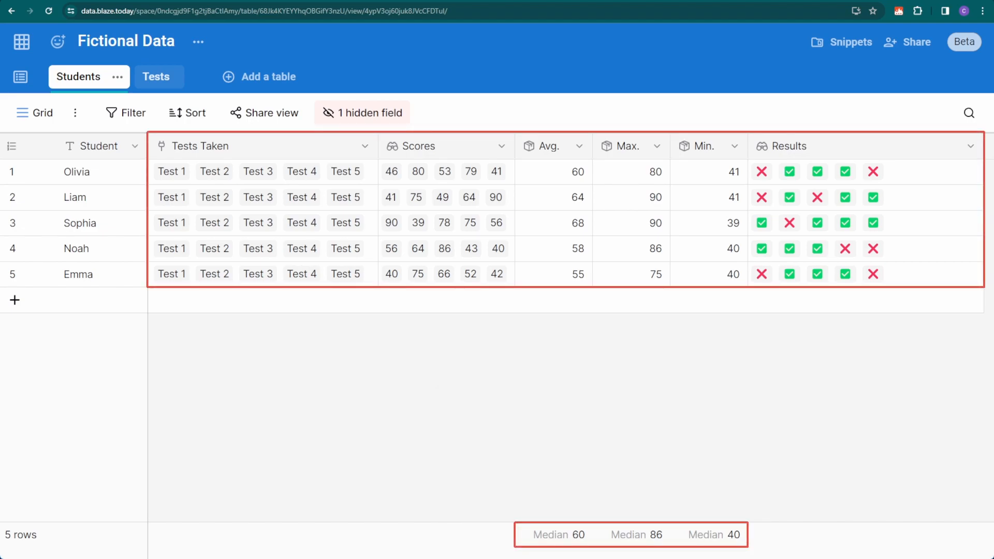
{"action": "left_click", "coordinate": [158, 78]}
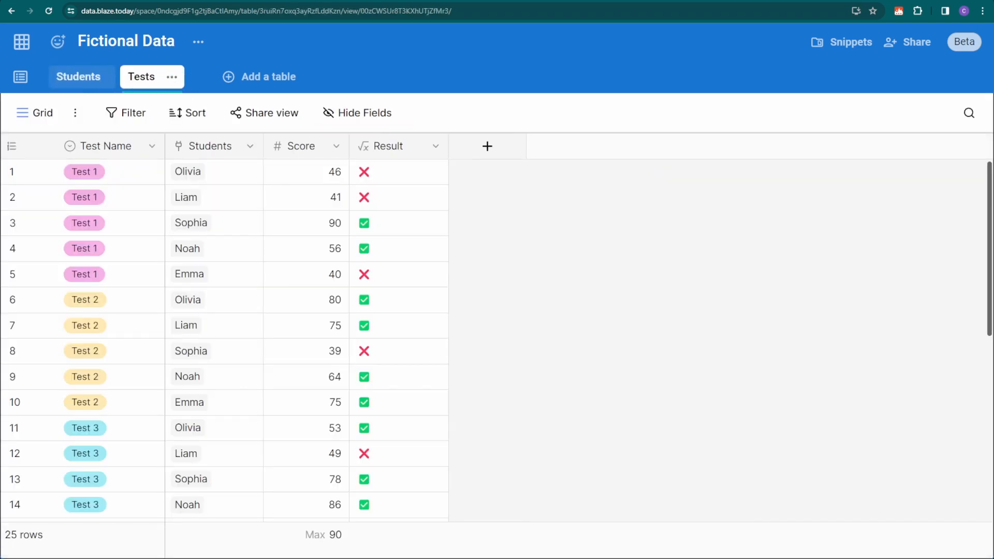
{"action": "scroll", "coordinate": [225, 337], "scroll_direction": "down", "scroll_amount": 6}
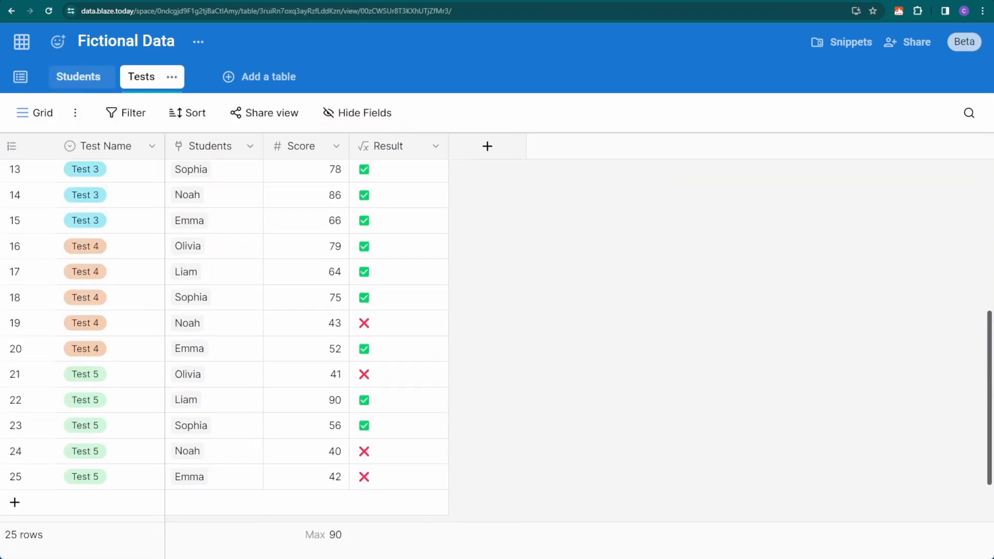
{"action": "scroll", "coordinate": [224, 336], "scroll_direction": "up", "scroll_amount": 6}
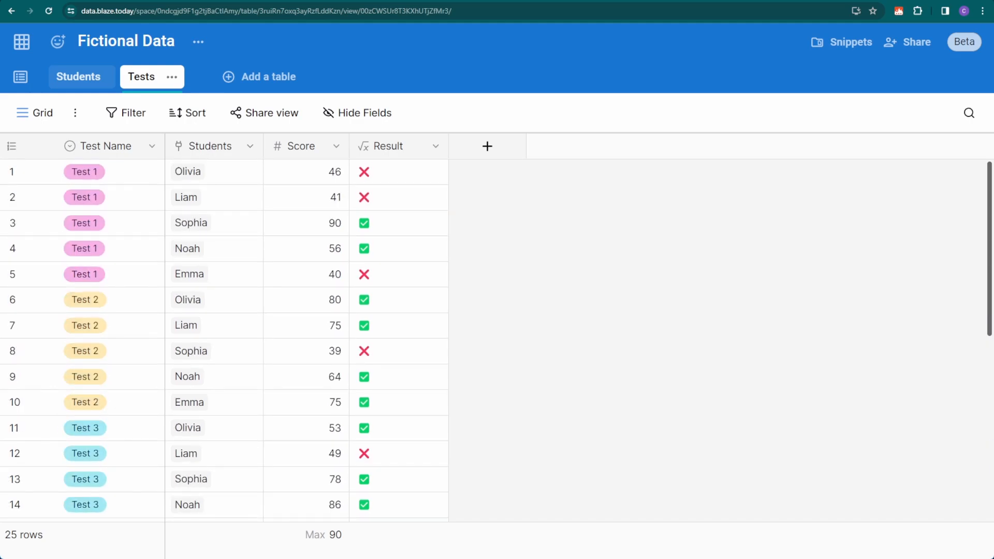
Step: Set the Test 1 score in row 3 to 20 and replace the first student's name in the Students table
{"action": "left_click", "coordinate": [335, 226]}
{"action": "type", "text": "20"}
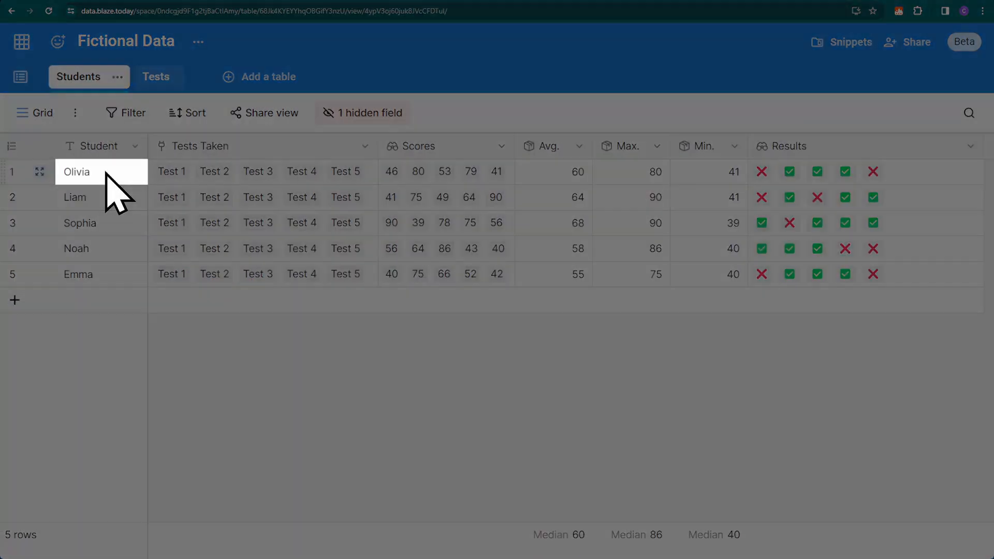
{"action": "type", "text": "Sasha"}
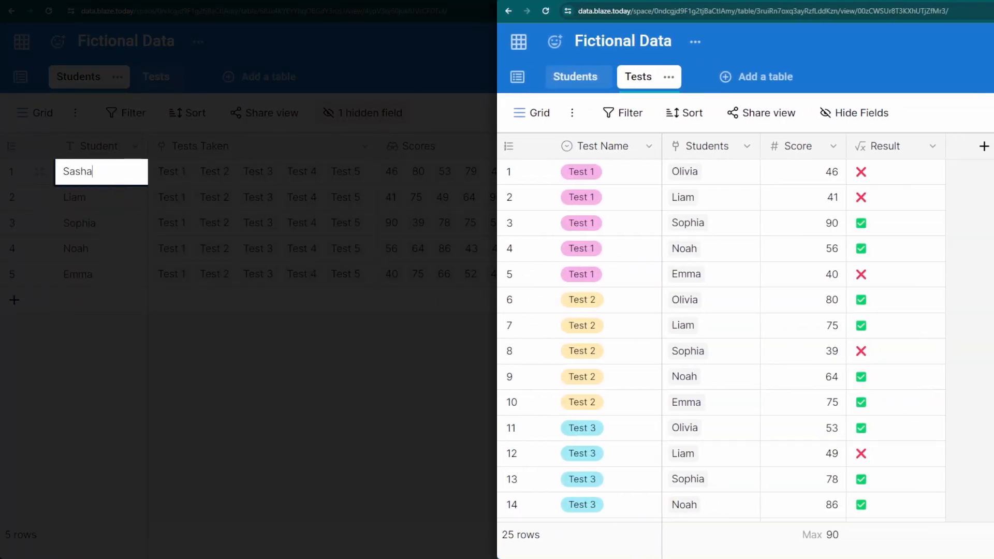
{"action": "key", "text": "Return"}
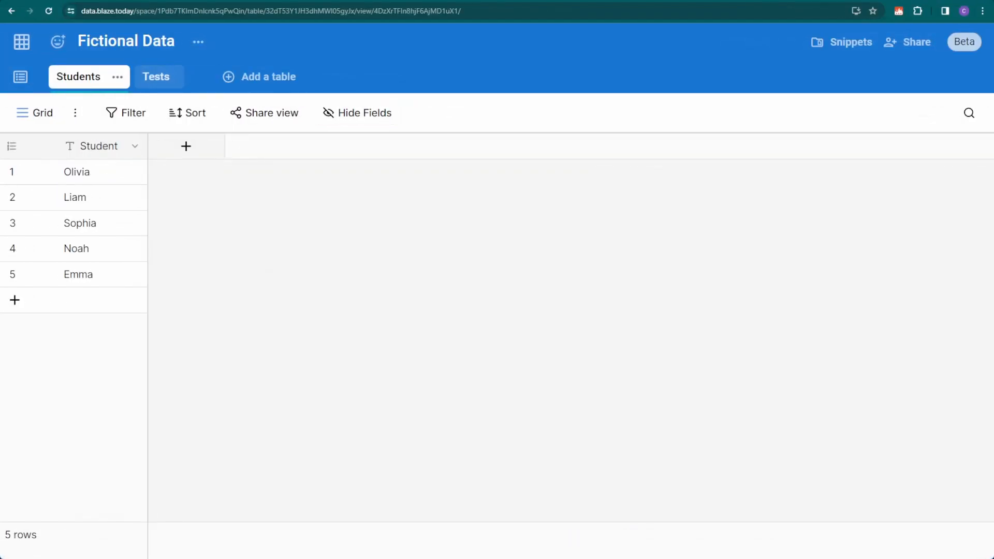
Step: Add a Link to table field in the Tests table that links to Students, and check the Students table
{"action": "left_click", "coordinate": [158, 79]}
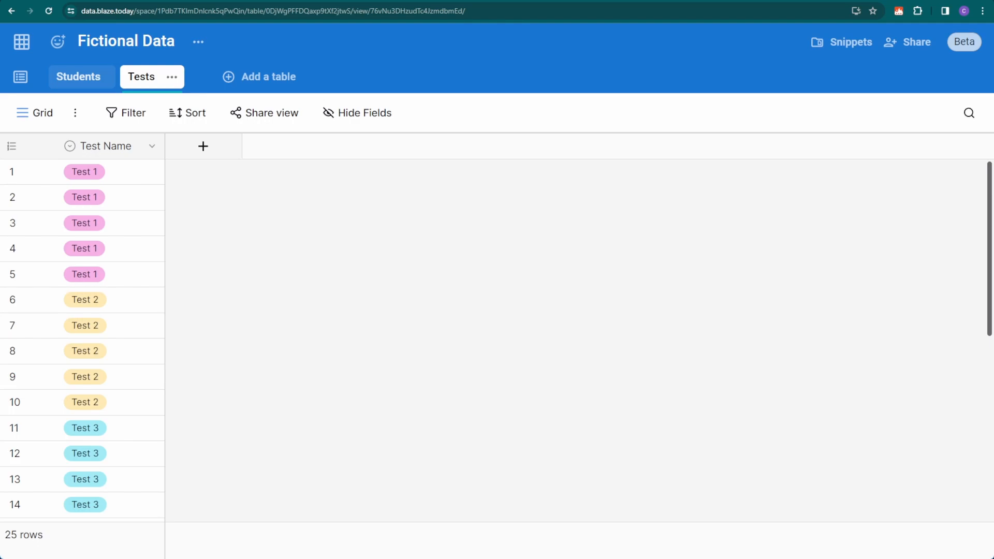
{"action": "left_click", "coordinate": [213, 146]}
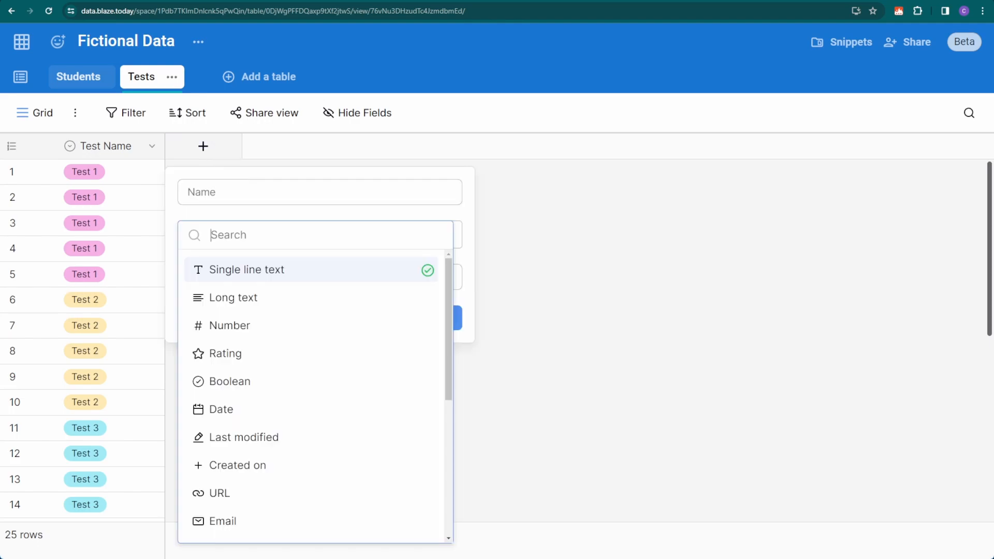
{"action": "type", "text": "link"}
{"action": "key", "text": "Return"}
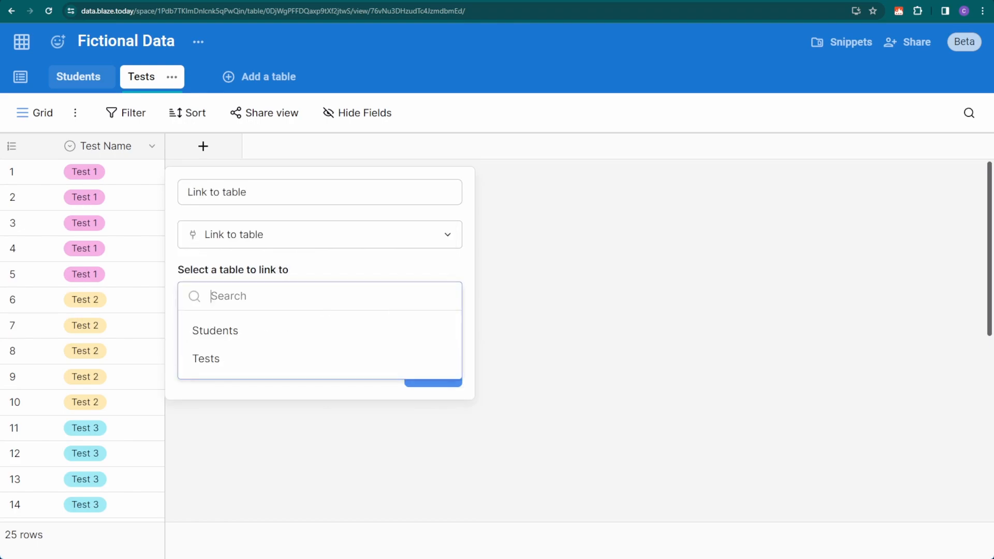
{"action": "left_click", "coordinate": [356, 331]}
{"action": "left_click", "coordinate": [435, 382]}
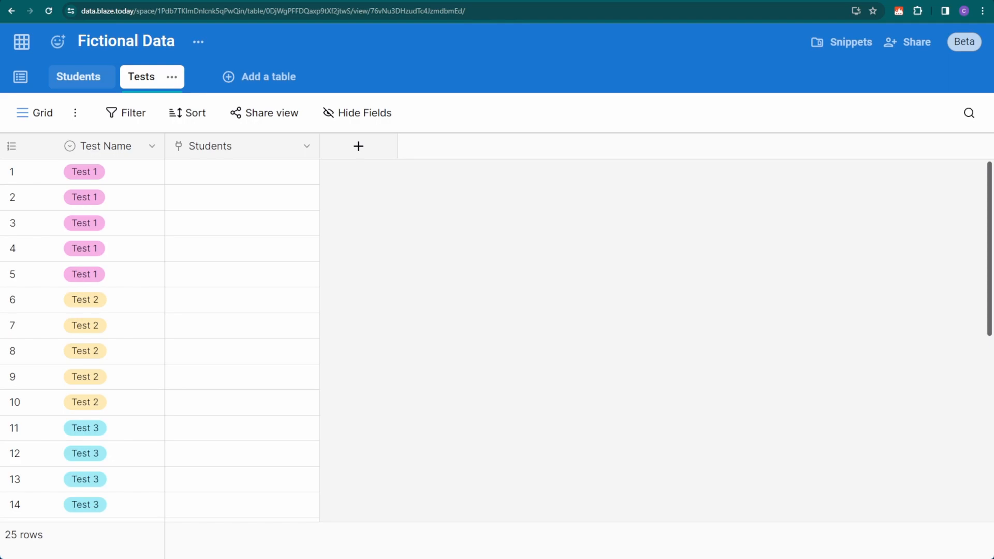
{"action": "left_click", "coordinate": [99, 79]}
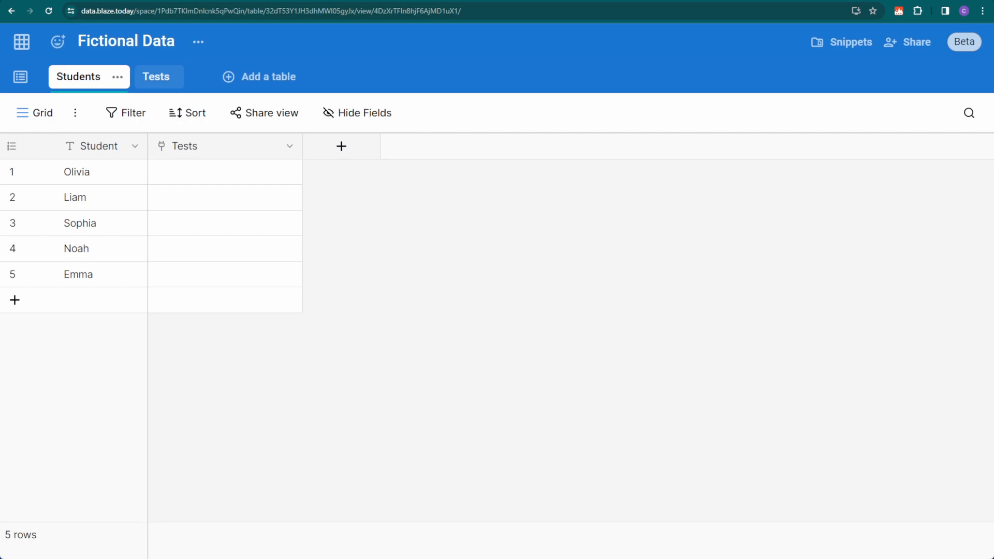
Step: Link the first two Test 1 rows in the Tests table to the first and second students respectively
{"action": "left_click", "coordinate": [164, 78]}
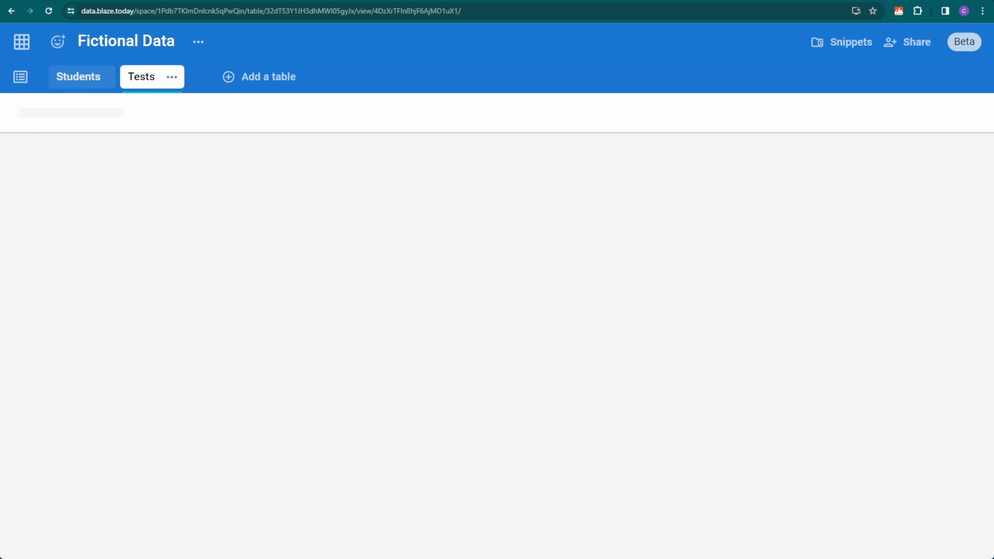
{"action": "left_click", "coordinate": [180, 174]}
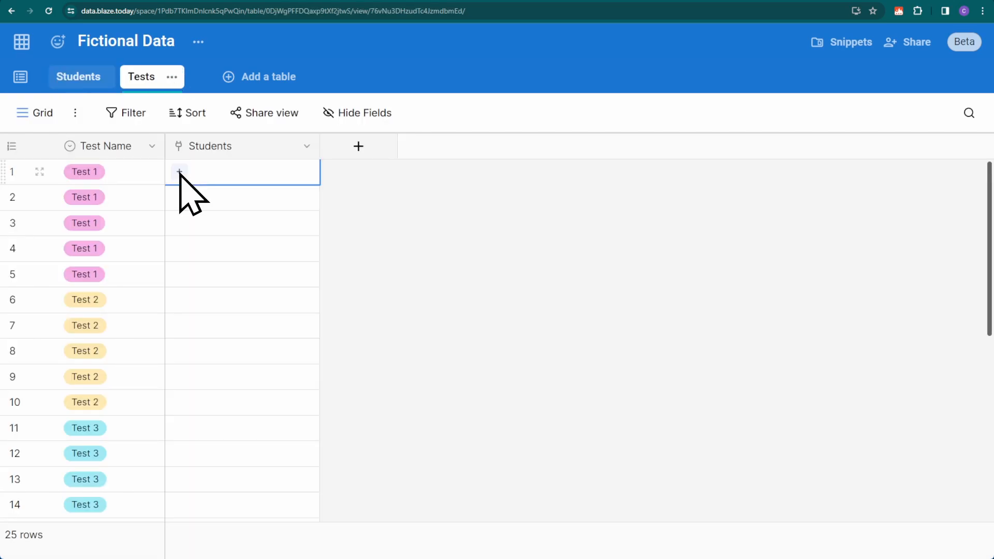
{"action": "left_click", "coordinate": [179, 174]}
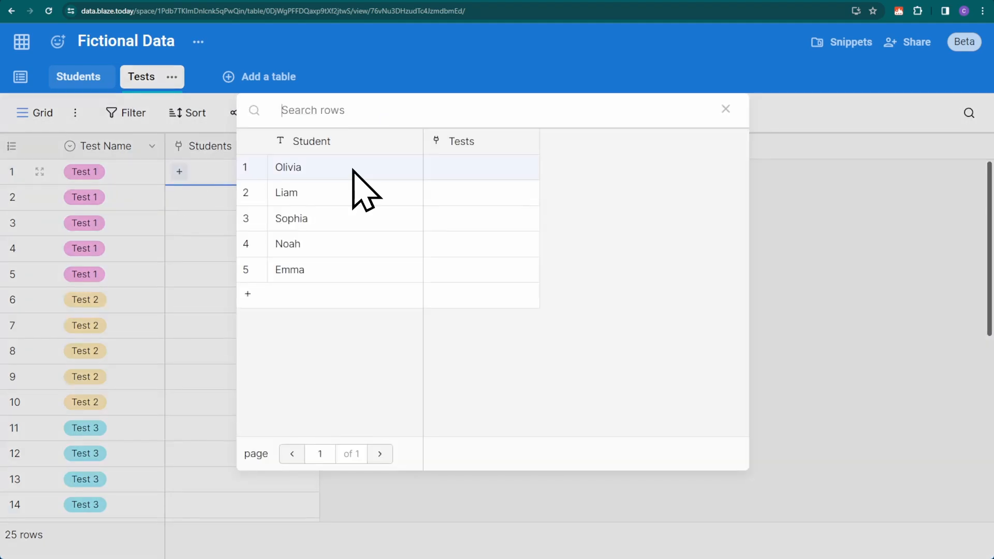
{"action": "left_click", "coordinate": [353, 171]}
{"action": "left_click", "coordinate": [184, 201]}
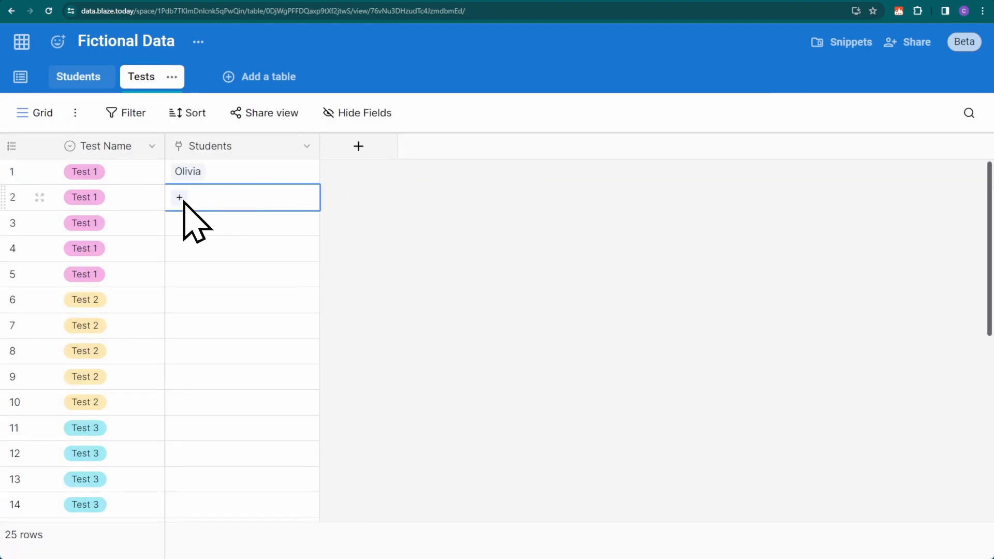
{"action": "left_click", "coordinate": [180, 197]}
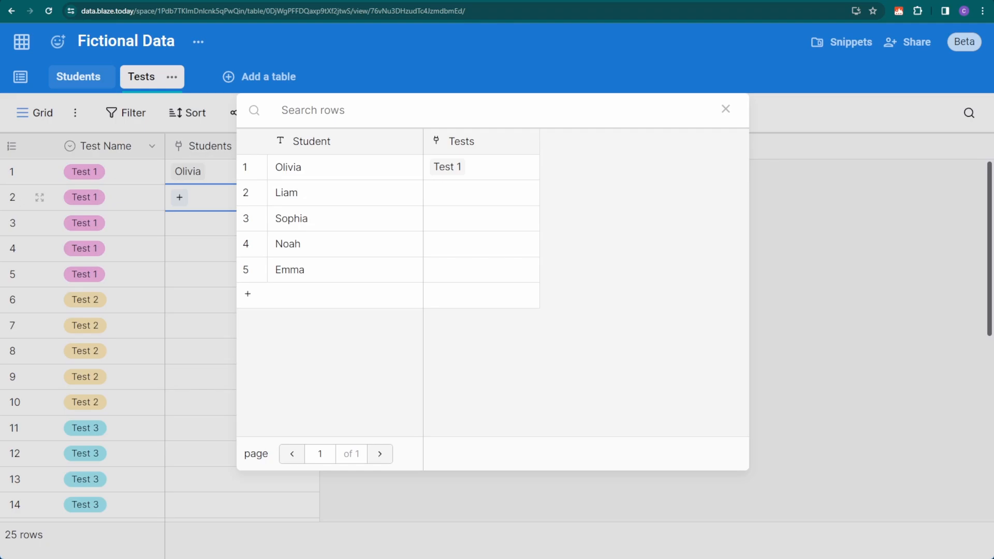
{"action": "left_click", "coordinate": [334, 196]}
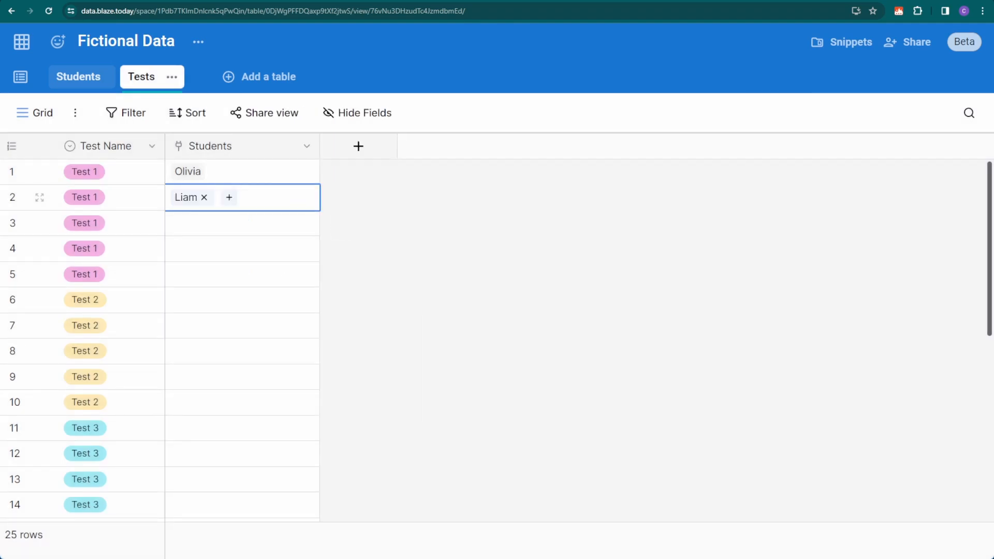
{"action": "left_click", "coordinate": [90, 82]}
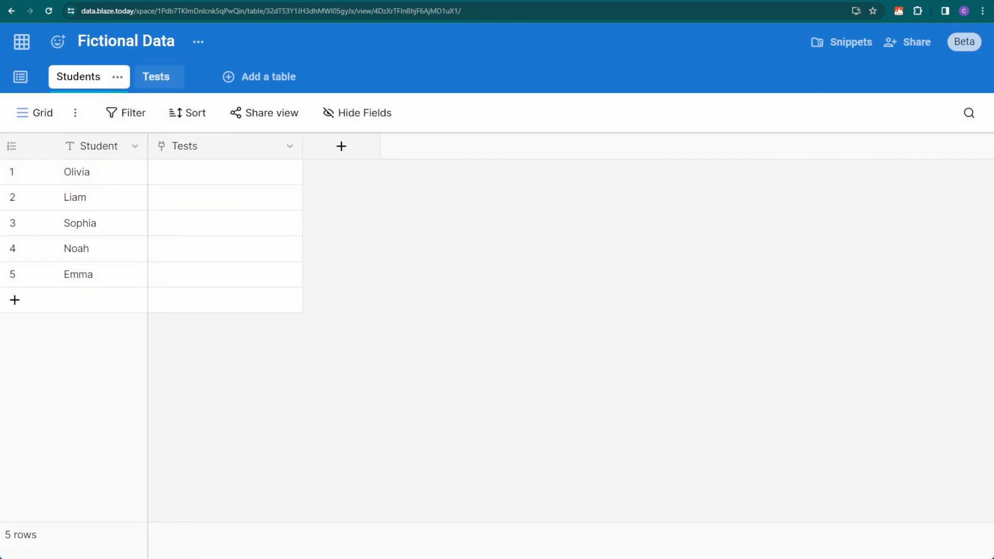
Step: Add a Number field named Score to the Tests table
{"action": "left_click", "coordinate": [168, 82]}
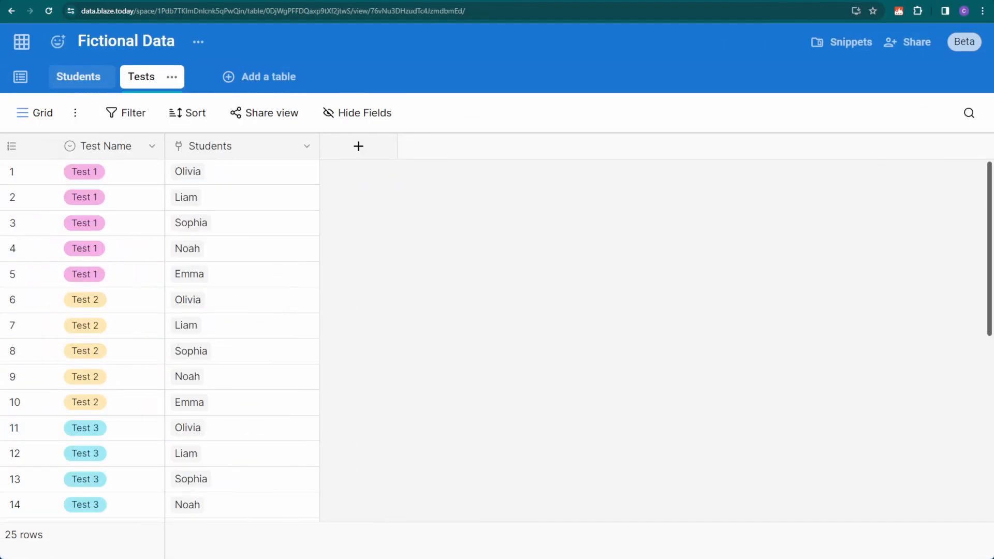
{"action": "left_click", "coordinate": [357, 147]}
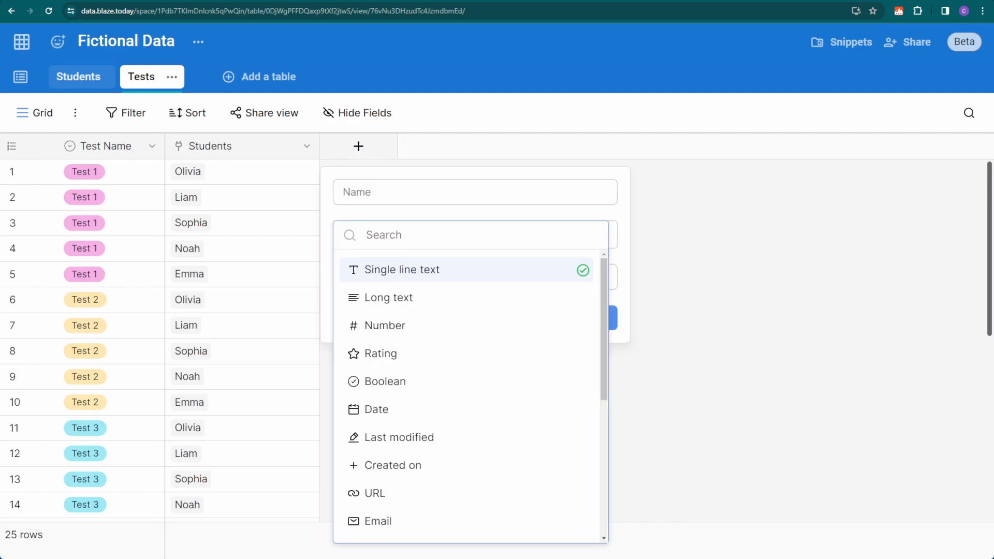
{"action": "left_click", "coordinate": [454, 327]}
{"action": "left_click", "coordinate": [374, 194]}
{"action": "type", "text": "Score"}
{"action": "left_click", "coordinate": [586, 376]}
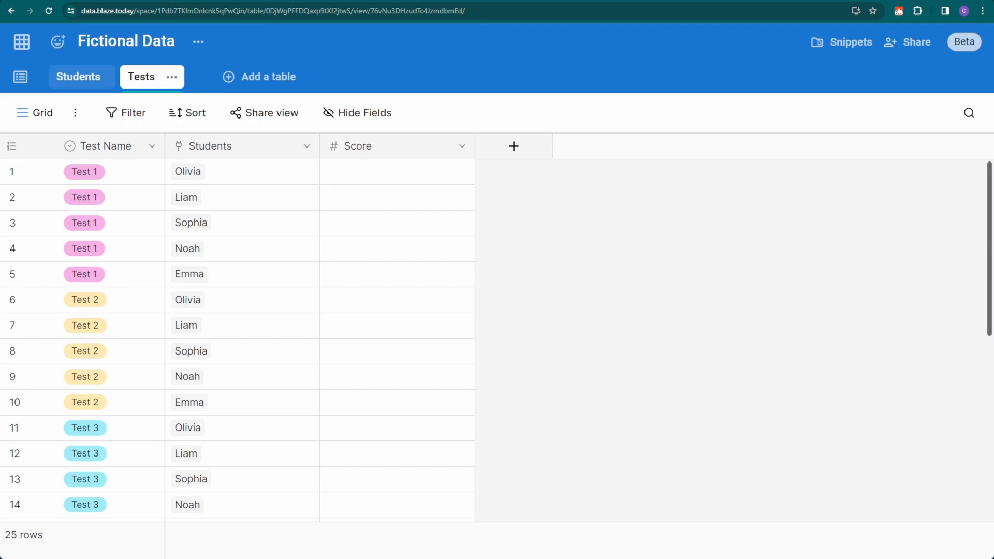
Step: Set up a new Formula field in the Tests table with the expression "❌" if Score < 50 else "✅"
{"action": "left_click", "coordinate": [516, 149]}
{"action": "type", "text": "for"}
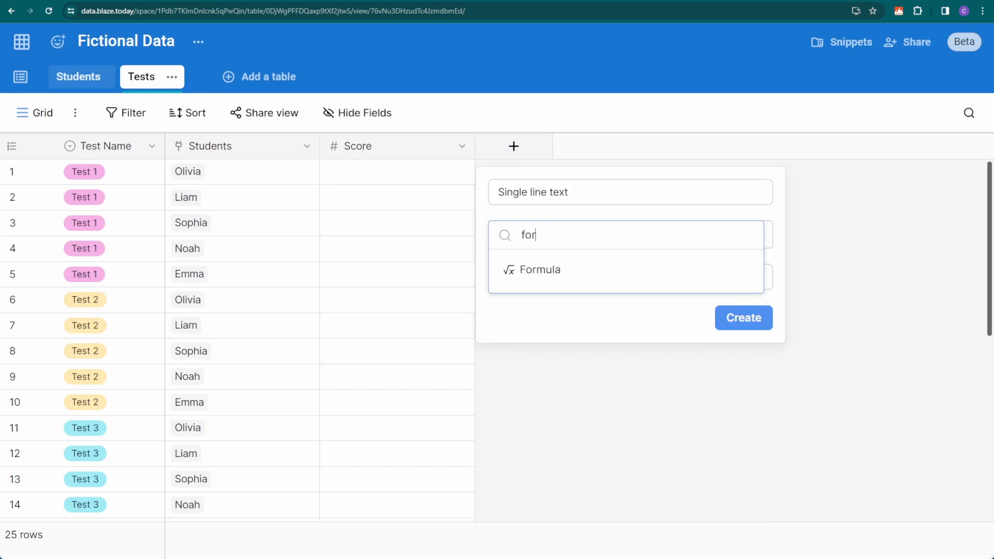
{"action": "type", "text": "mula"}
{"action": "left_click", "coordinate": [601, 271]}
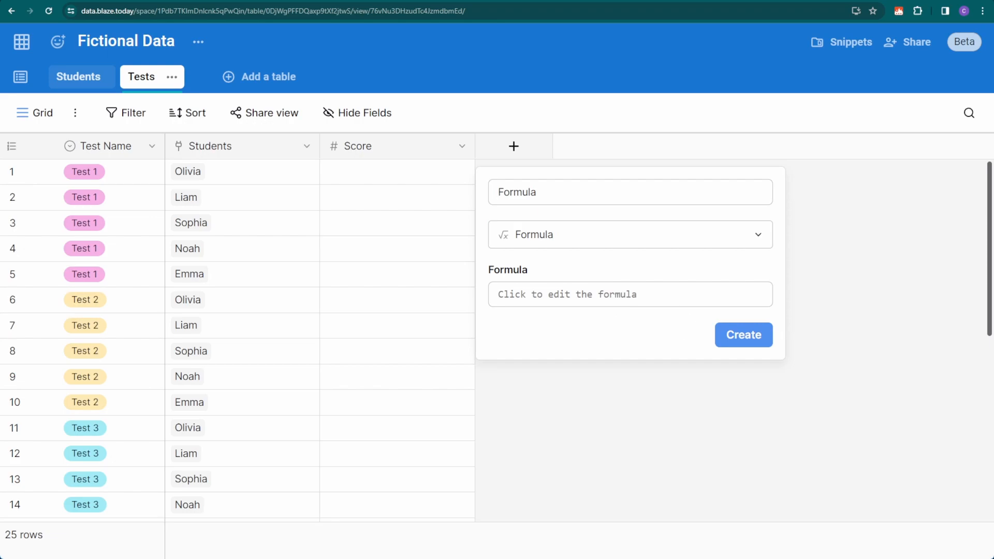
{"action": "left_click", "coordinate": [668, 296]}
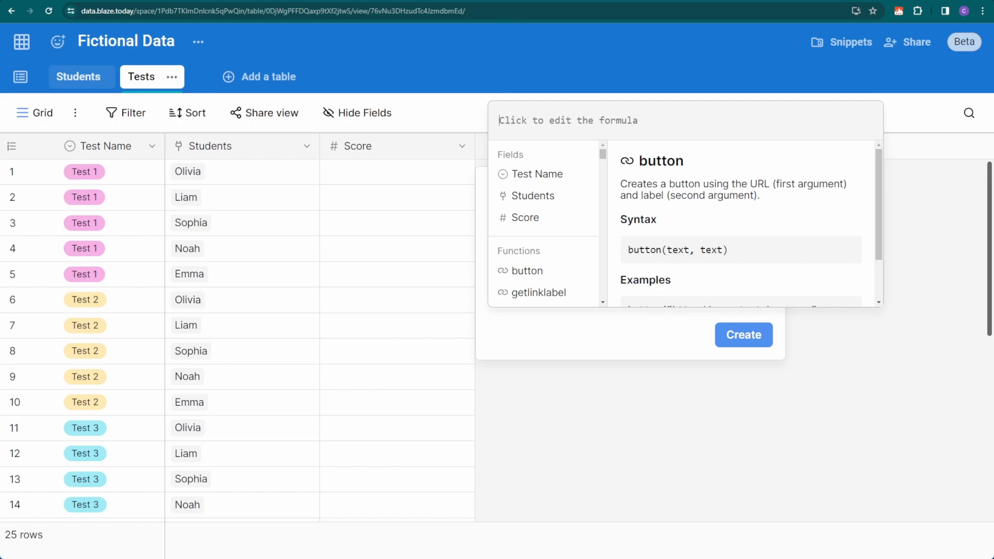
{"action": "type", "text": "\"❌\""}
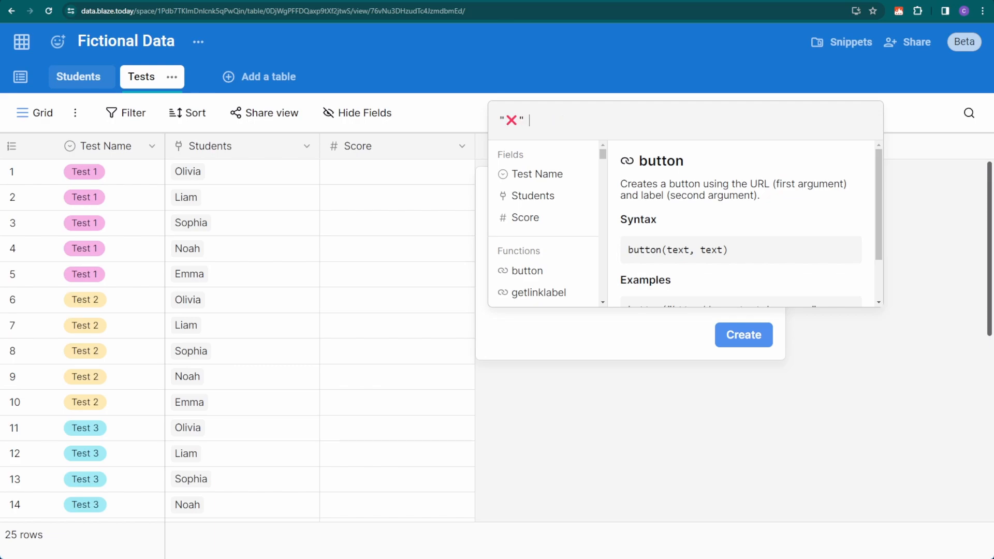
{"action": "type", "text": "if Score < 50"}
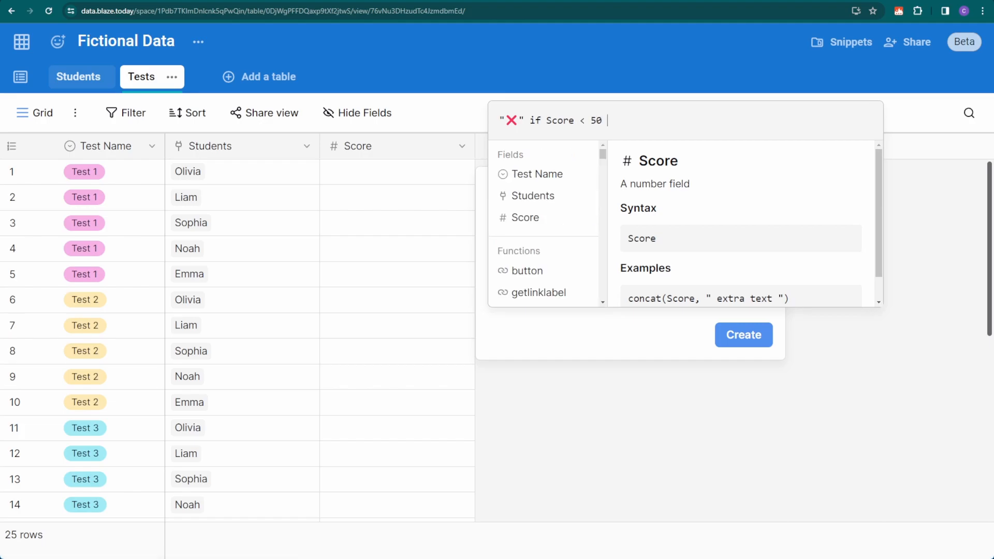
{"action": "type", "text": " else"}
{"action": "type", "text": "\"✅\""}
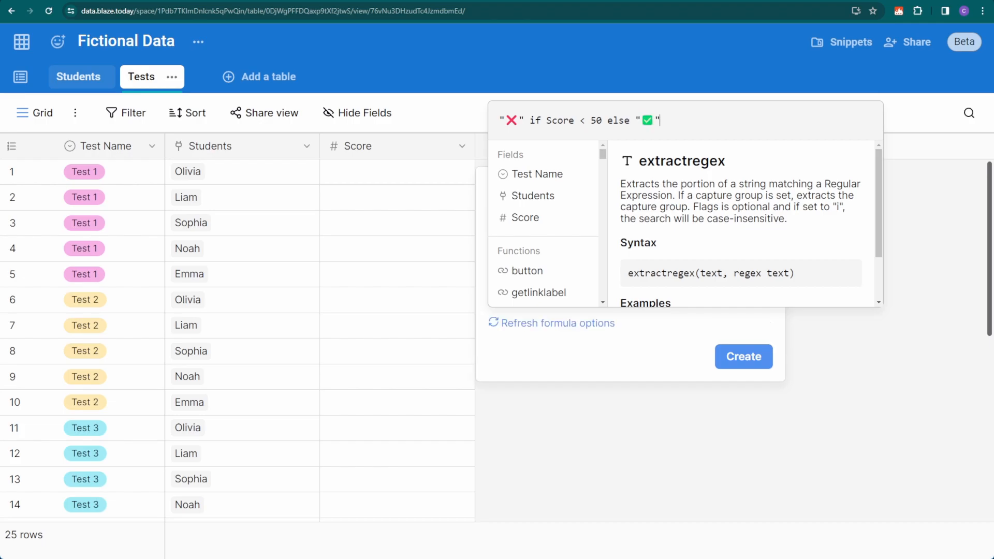
{"action": "key", "text": "Return"}
Step: Name the new formula field Result and create it
{"action": "double_click", "coordinate": [570, 195]}
{"action": "type", "text": "Result"}
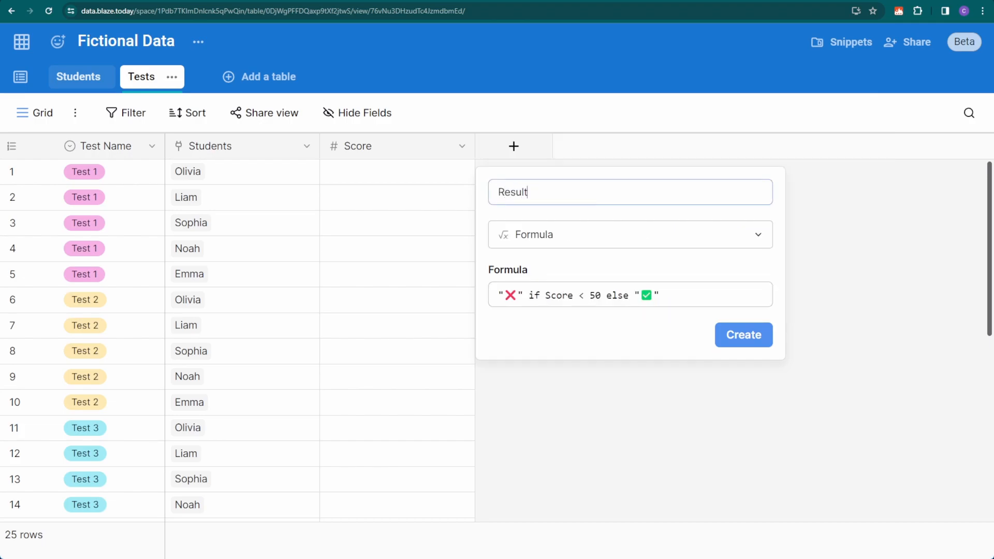
{"action": "left_click", "coordinate": [744, 335]}
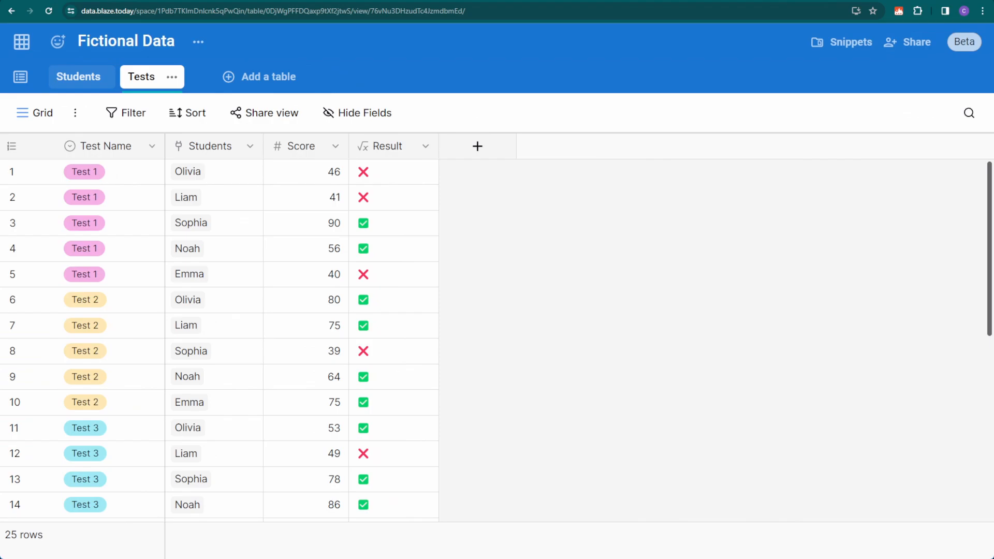
Step: Add a Lookup field to the Students table that pulls Score through the Tests link, with 0 decimal places
{"action": "left_click", "coordinate": [93, 77]}
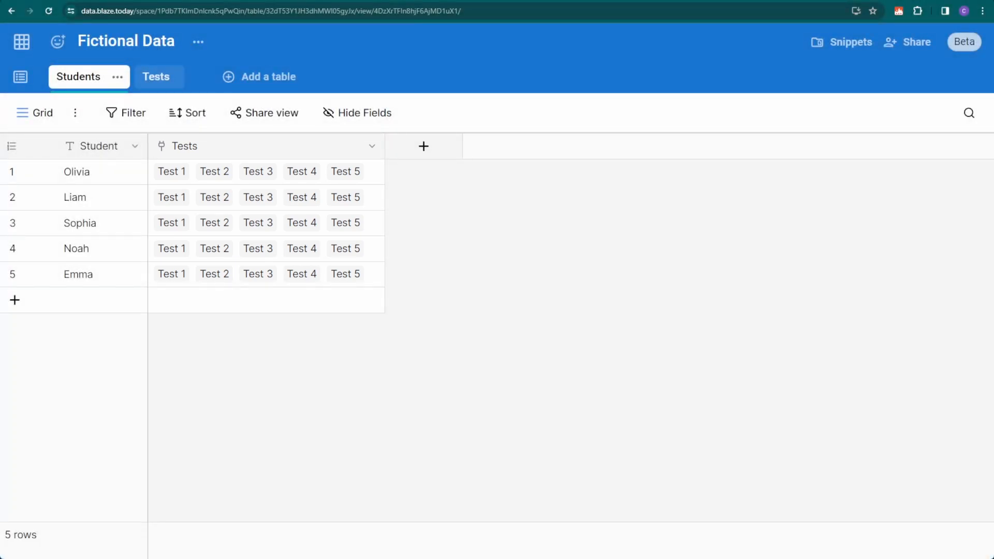
{"action": "left_click", "coordinate": [423, 146]}
{"action": "type", "text": "lookup"}
{"action": "left_click", "coordinate": [502, 270]}
{"action": "left_click", "coordinate": [533, 294]}
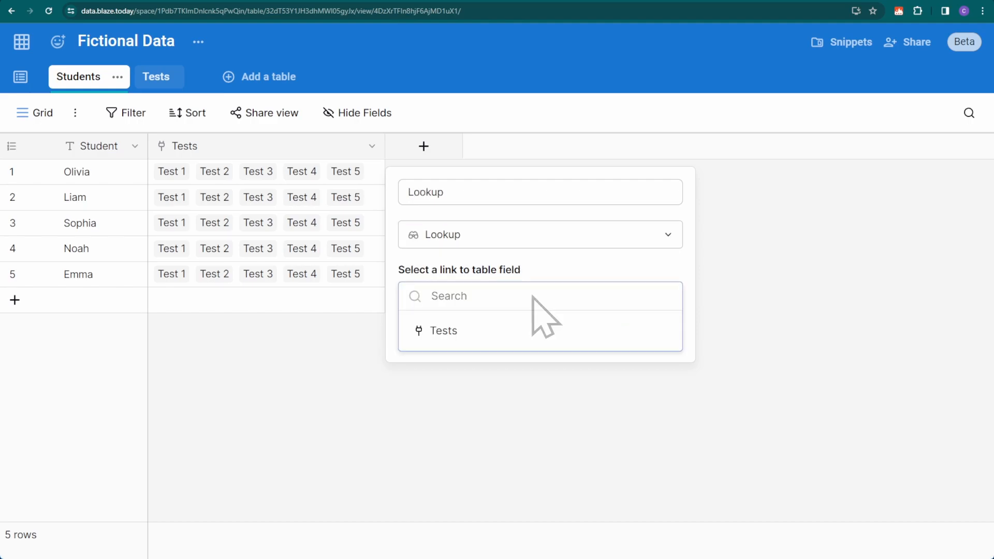
{"action": "left_click", "coordinate": [497, 334]}
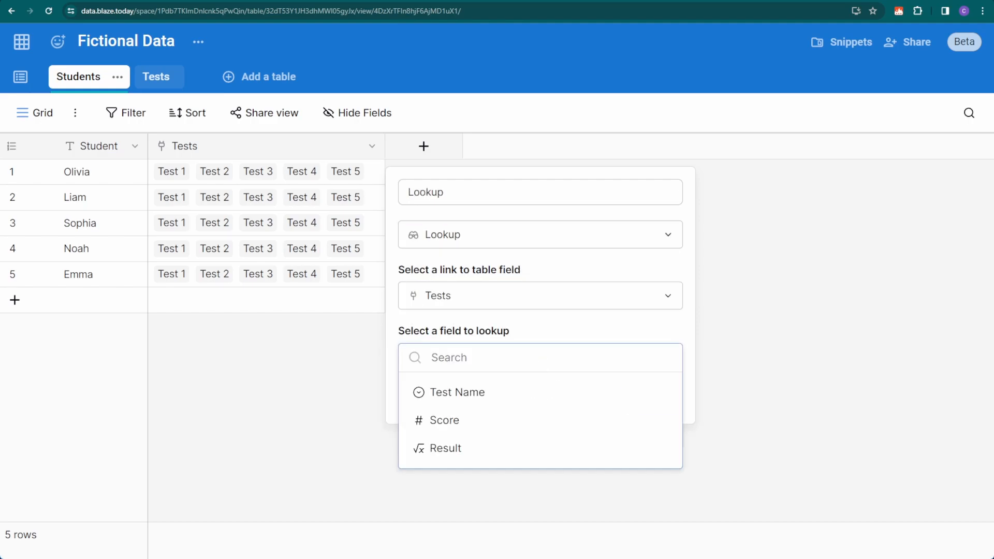
{"action": "left_click", "coordinate": [485, 420]}
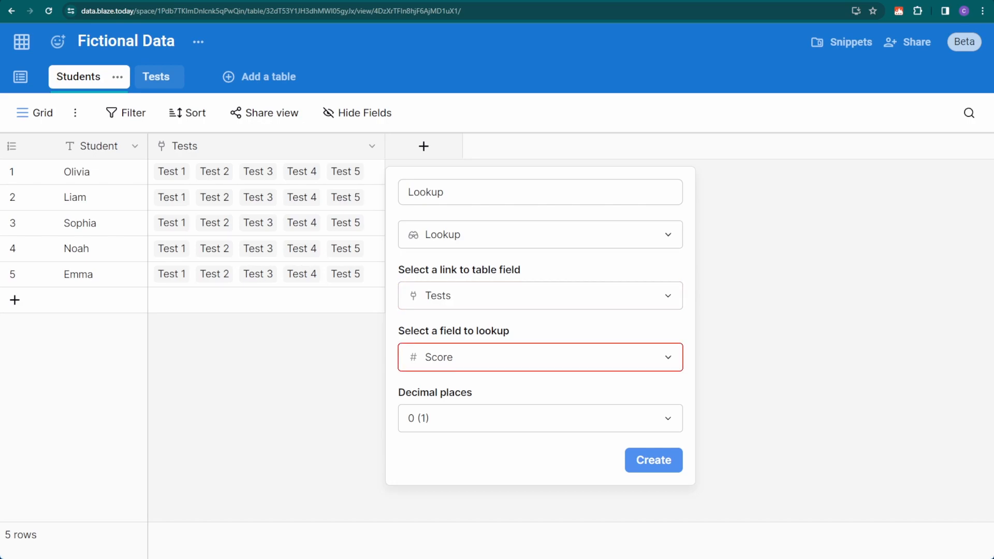
{"action": "left_click", "coordinate": [653, 463]}
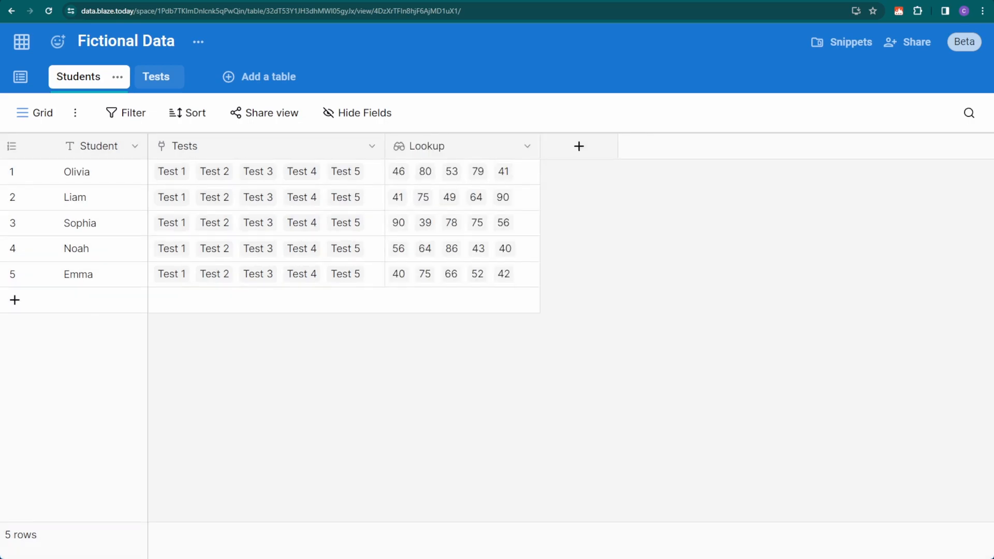
Step: Set up a new Rollup field in the Students table on the Score field of the linked Tests
{"action": "left_click", "coordinate": [578, 147]}
{"action": "type", "text": "rollup"}
{"action": "left_click", "coordinate": [663, 269]}
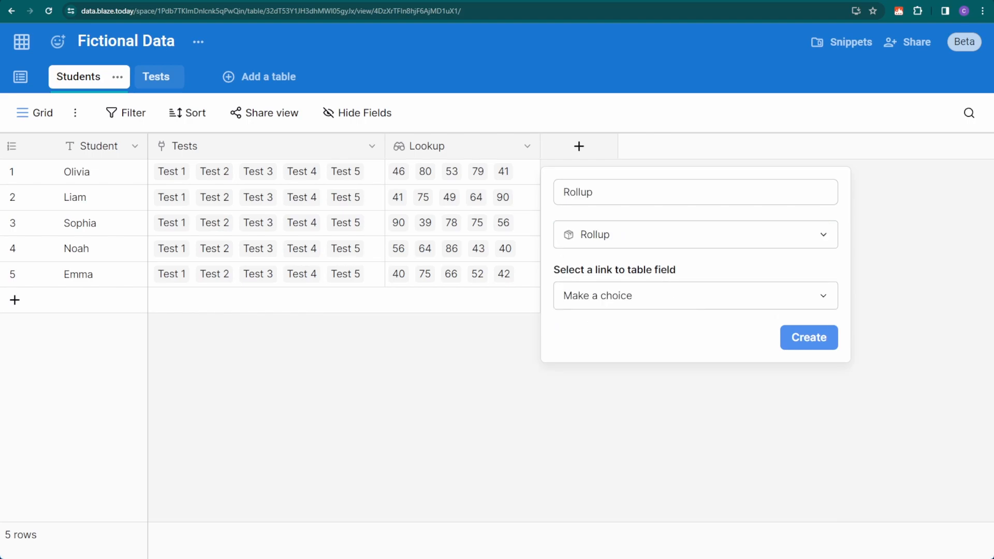
{"action": "left_click", "coordinate": [690, 297]}
{"action": "left_click", "coordinate": [595, 331]}
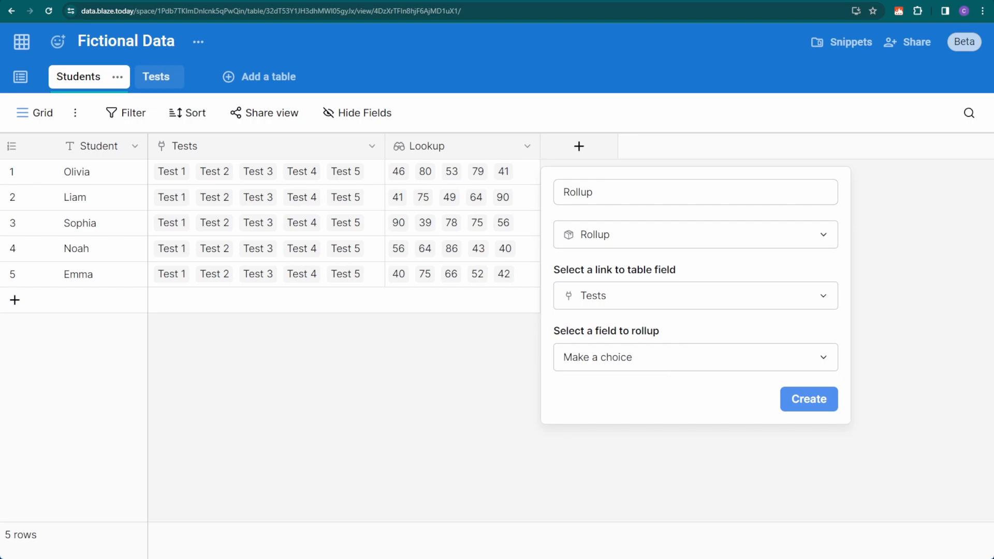
{"action": "left_click", "coordinate": [693, 359]}
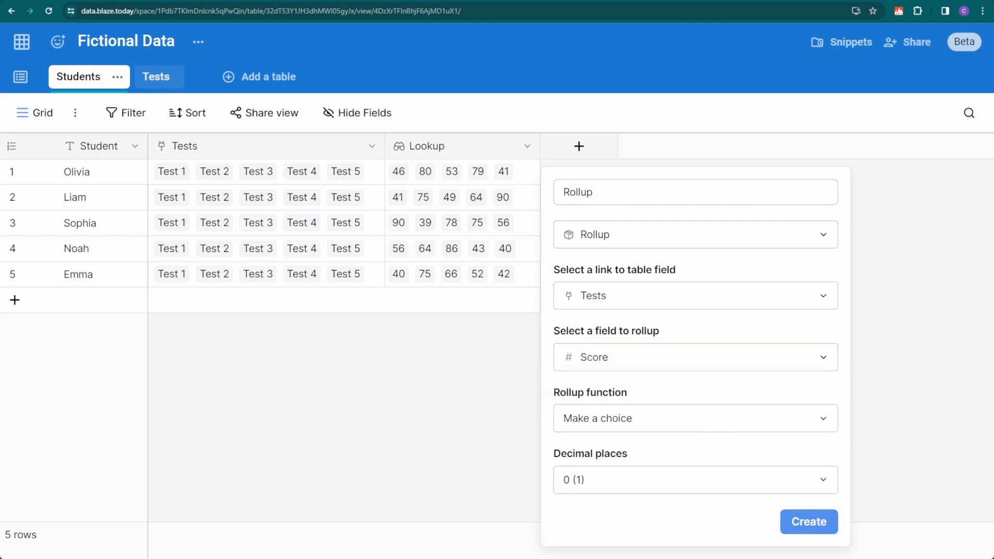
Step: Use the average function for the new rollup, name the field Avg. and create it
{"action": "left_click", "coordinate": [695, 419]}
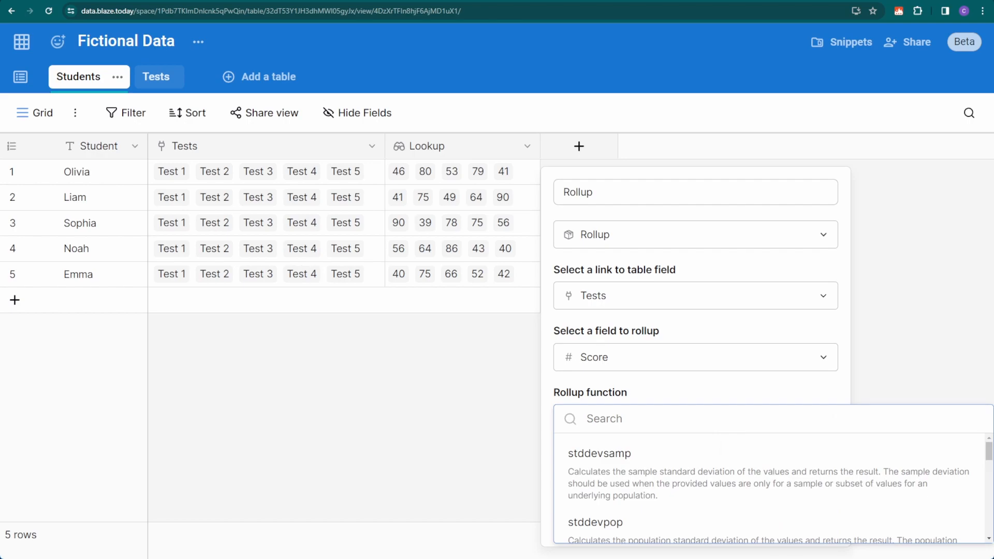
{"action": "type", "text": "average"}
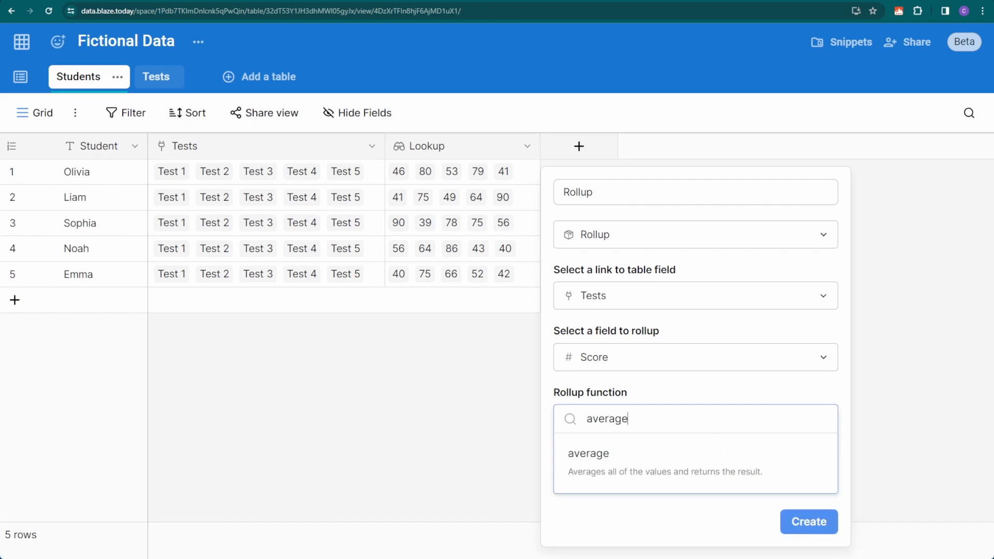
{"action": "left_click", "coordinate": [747, 466]}
{"action": "double_click", "coordinate": [579, 192]}
{"action": "type", "text": "Avg."}
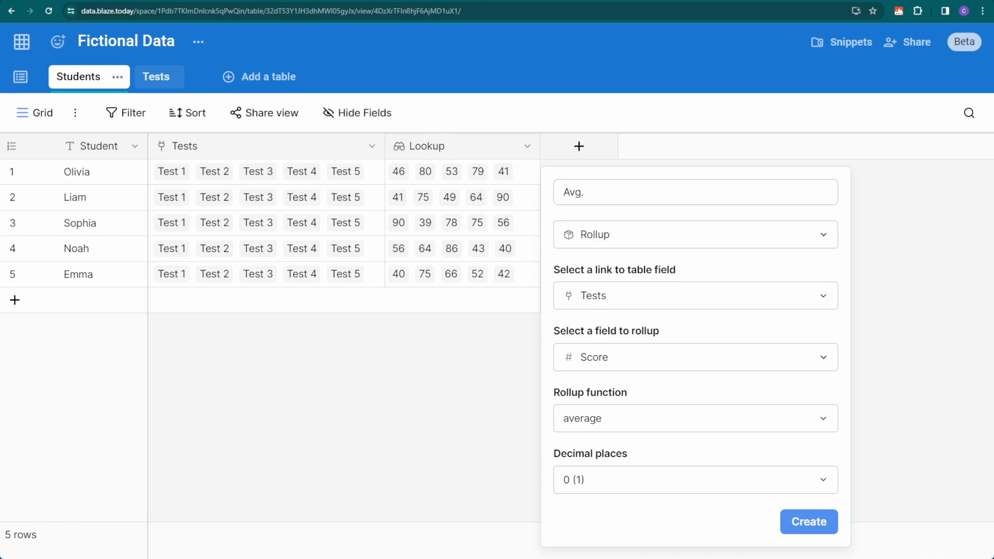
{"action": "left_click", "coordinate": [810, 523]}
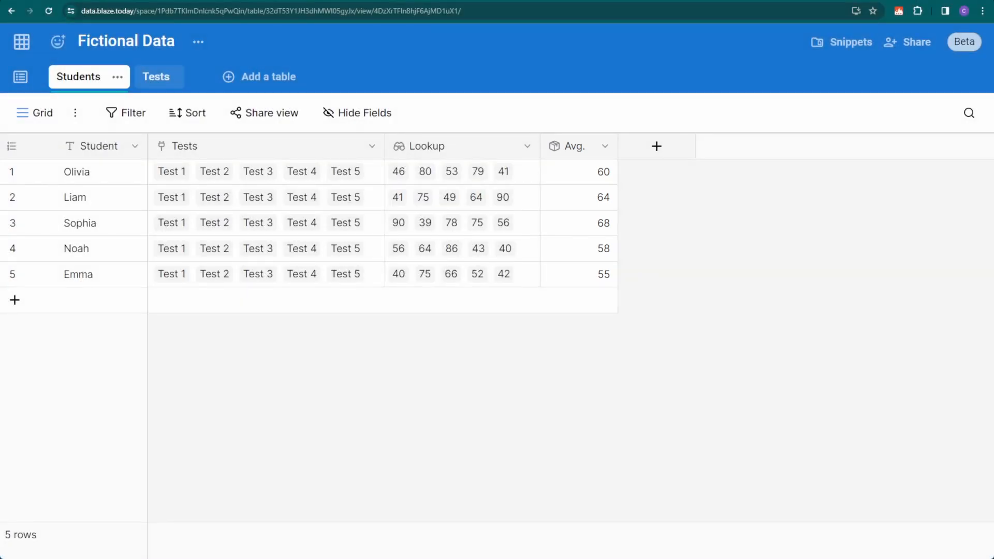
Step: Duplicate the Avg. field in the Students table
{"action": "left_click", "coordinate": [604, 146]}
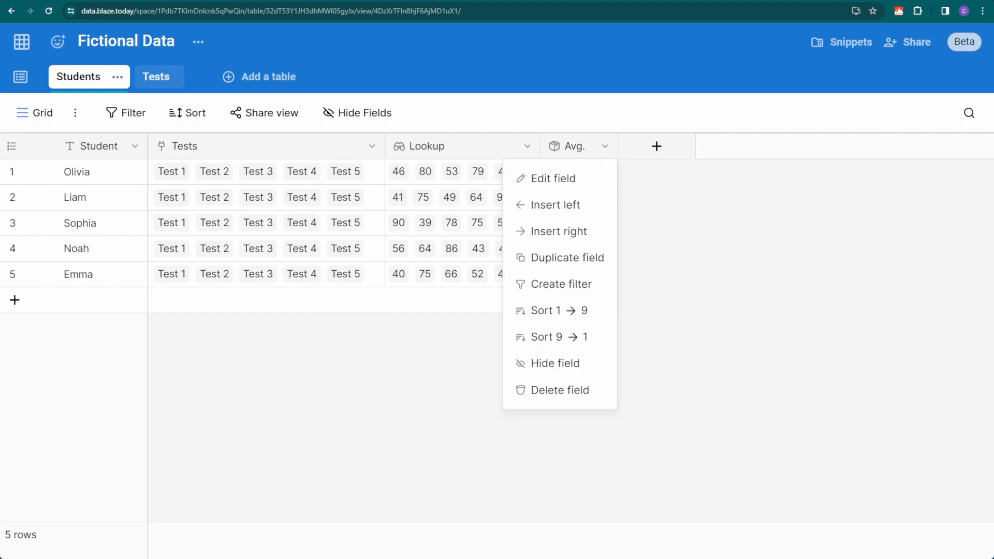
{"action": "left_click", "coordinate": [570, 259]}
{"action": "left_click", "coordinate": [556, 220]}
Step: Rename the duplicated rollup field Max., change its rollup function to max and save it
{"action": "left_click", "coordinate": [683, 146]}
{"action": "left_click", "coordinate": [663, 179]}
{"action": "triple_click", "coordinate": [649, 217]}
{"action": "type", "text": "Max."}
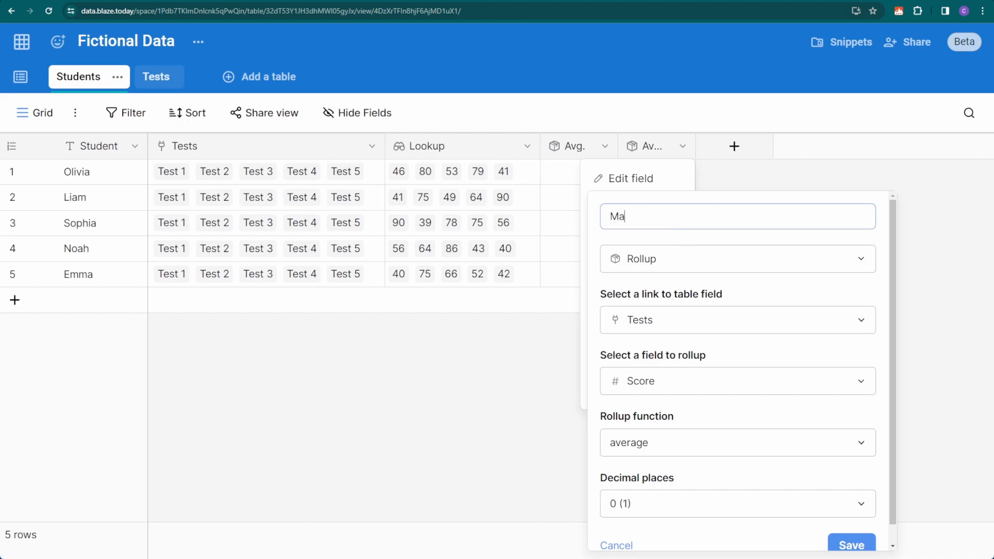
{"action": "left_click", "coordinate": [682, 444]}
{"action": "type", "text": "max"}
{"action": "left_click", "coordinate": [668, 495]}
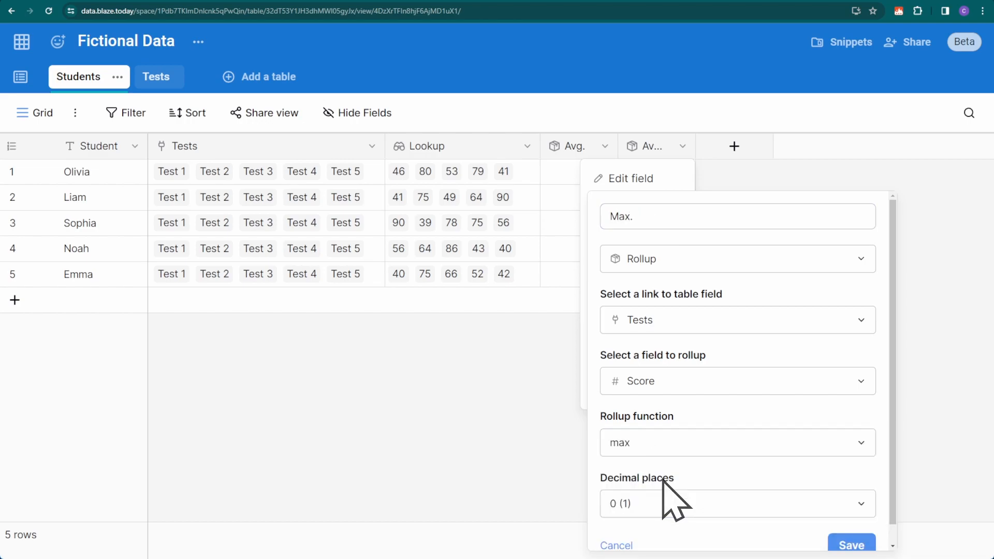
{"action": "scroll", "coordinate": [672, 499], "scroll_direction": "down", "scroll_amount": 1}
{"action": "left_click", "coordinate": [850, 528]}
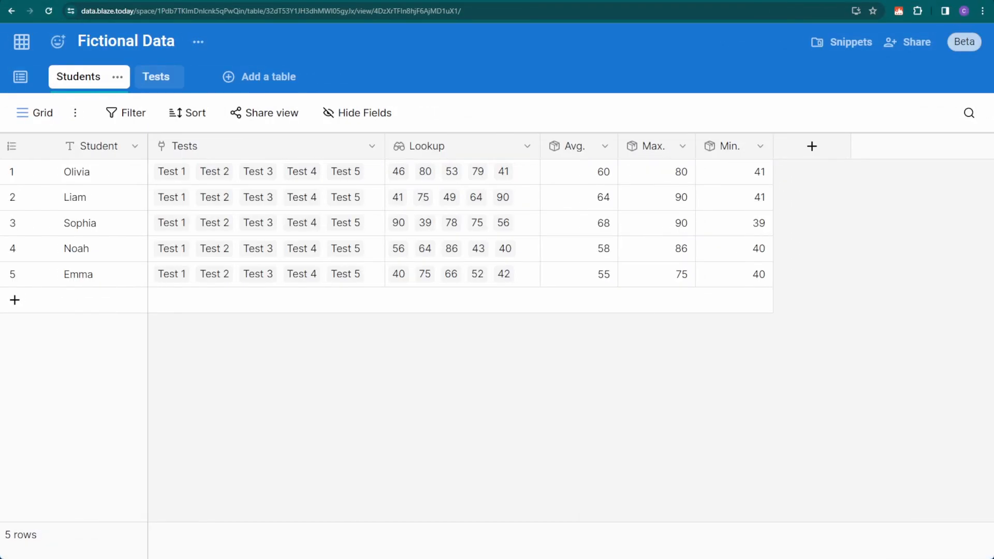
Step: Add footer summaries to the Students table: Median for Avg. and Standard deviation for Max
{"action": "left_click", "coordinate": [573, 541]}
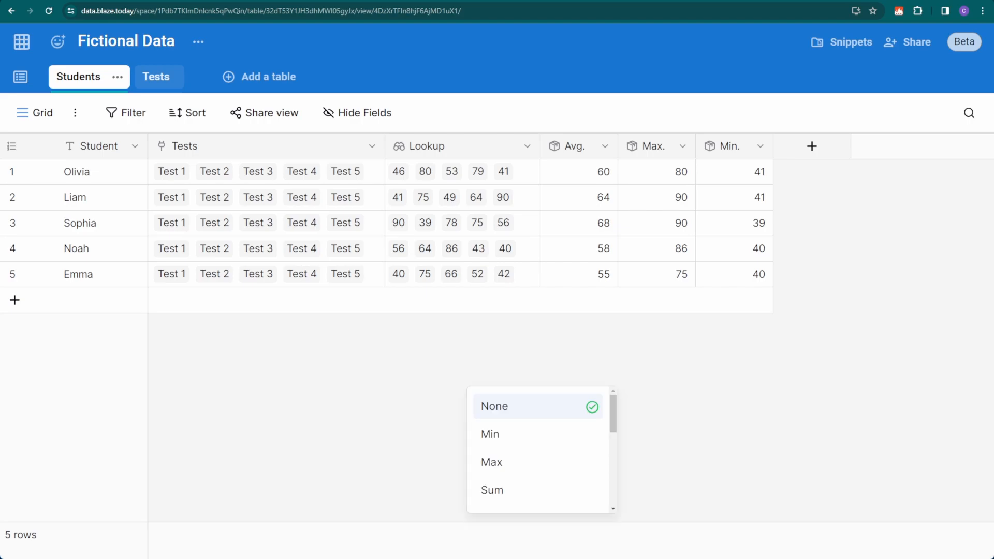
{"action": "scroll", "coordinate": [538, 450], "scroll_direction": "down", "scroll_amount": 2}
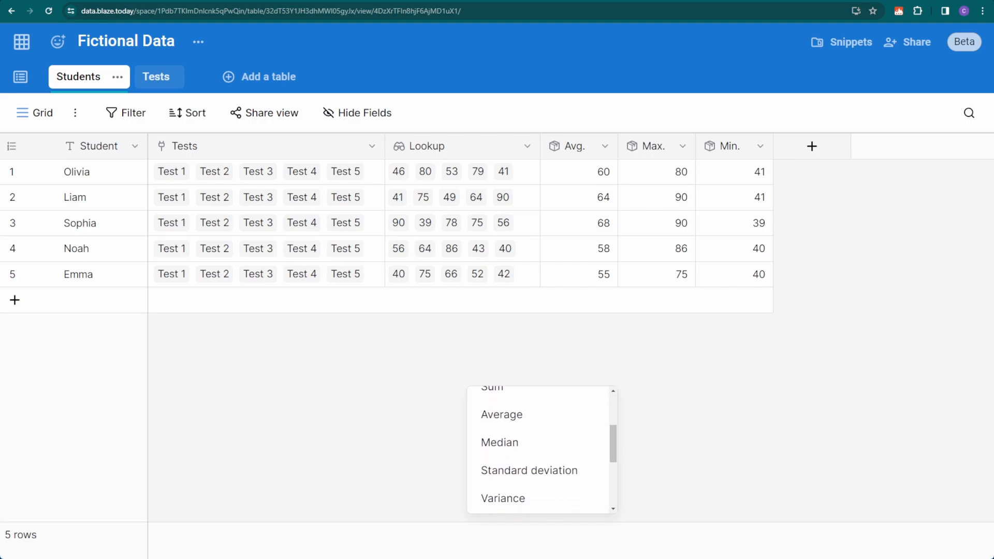
{"action": "left_click", "coordinate": [538, 443]}
{"action": "left_click", "coordinate": [659, 542]}
{"action": "scroll", "coordinate": [619, 449], "scroll_direction": "down", "scroll_amount": 2}
{"action": "left_click", "coordinate": [606, 470]}
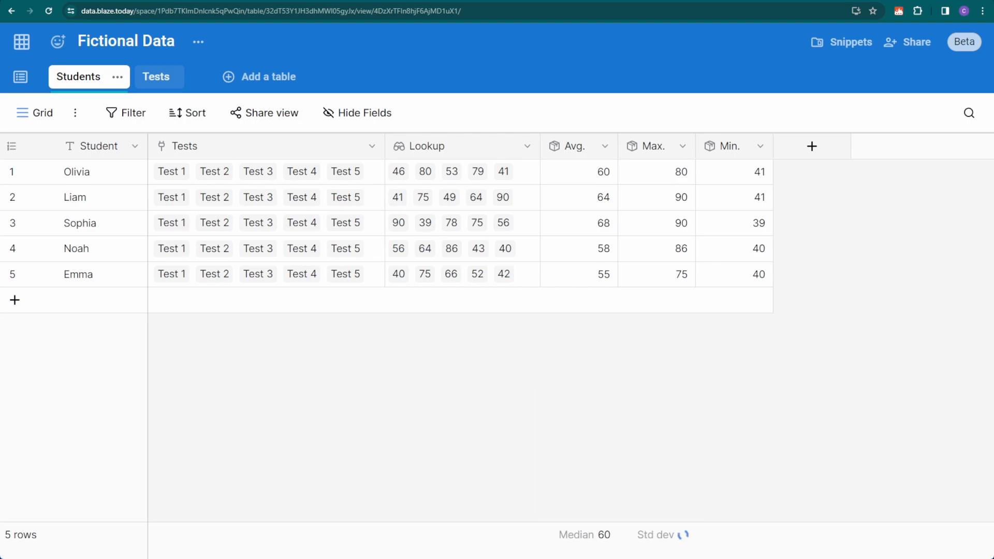
Step: Set the footer summary of the Min. column to Variance
{"action": "left_click", "coordinate": [725, 533]}
{"action": "scroll", "coordinate": [693, 450], "scroll_direction": "down", "scroll_amount": 3}
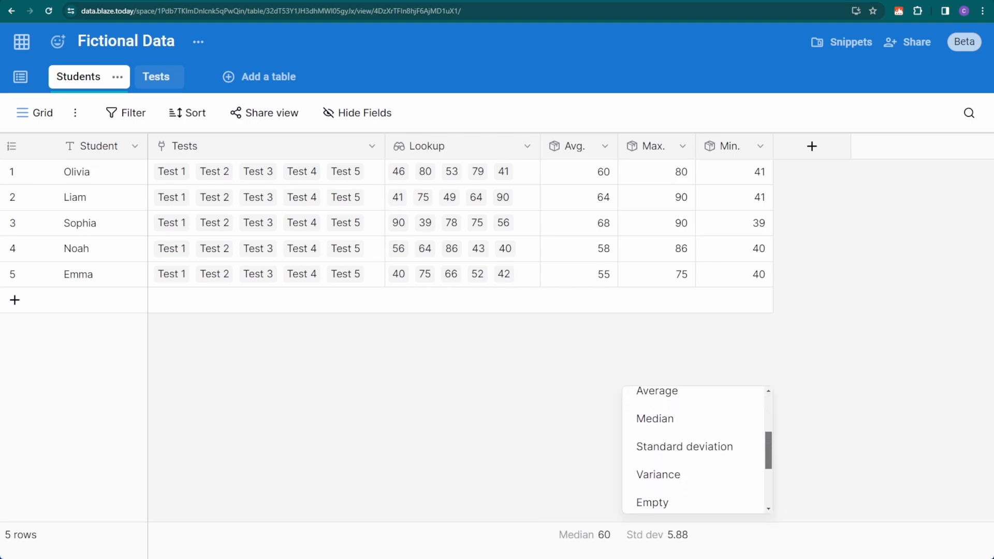
{"action": "left_click", "coordinate": [700, 462]}
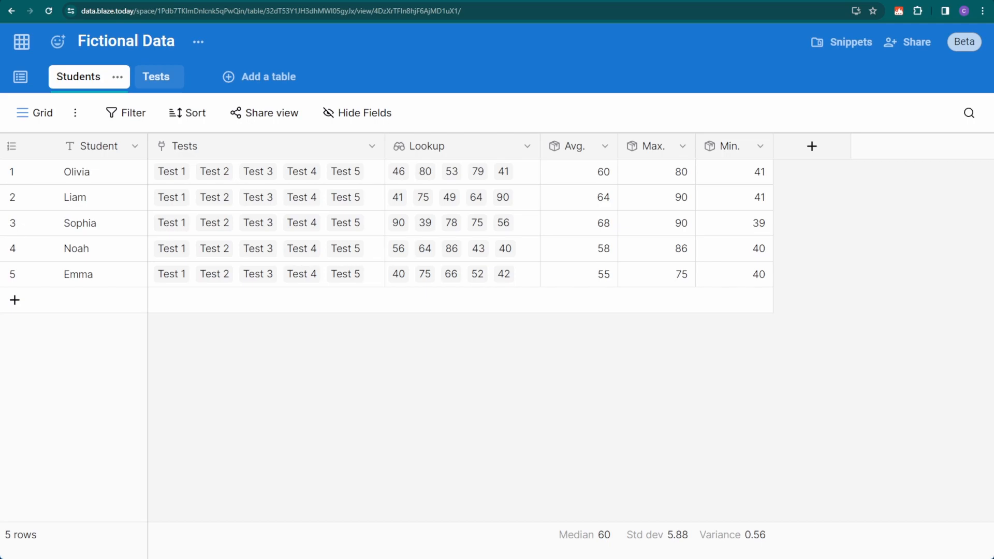
Step: Add a Lookup field named Results to the Students table that pulls Result through the Tests link
{"action": "left_click", "coordinate": [811, 146]}
{"action": "type", "text": "lookup"}
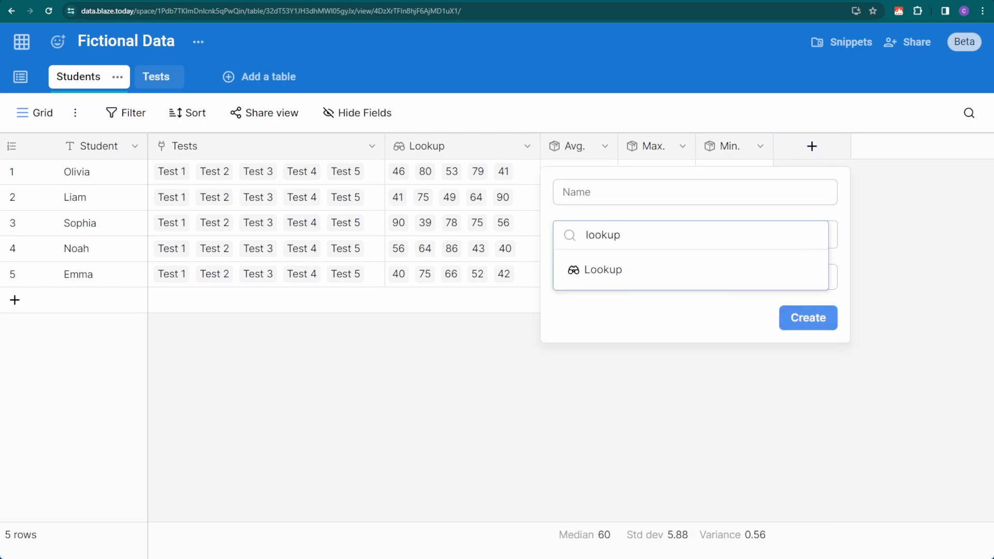
{"action": "left_click", "coordinate": [678, 272]}
{"action": "left_click", "coordinate": [694, 296]}
{"action": "left_click", "coordinate": [592, 330]}
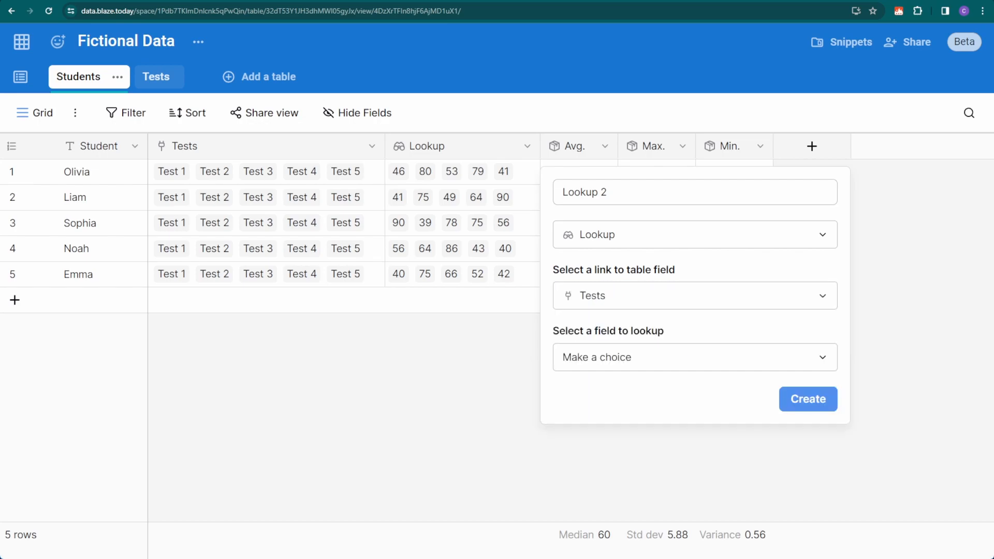
{"action": "left_click", "coordinate": [694, 357]}
{"action": "left_click", "coordinate": [701, 450]}
{"action": "left_click", "coordinate": [614, 191]}
{"action": "key", "text": "ctrl+a"}
{"action": "type", "text": "Results"}
{"action": "left_click", "coordinate": [808, 399]}
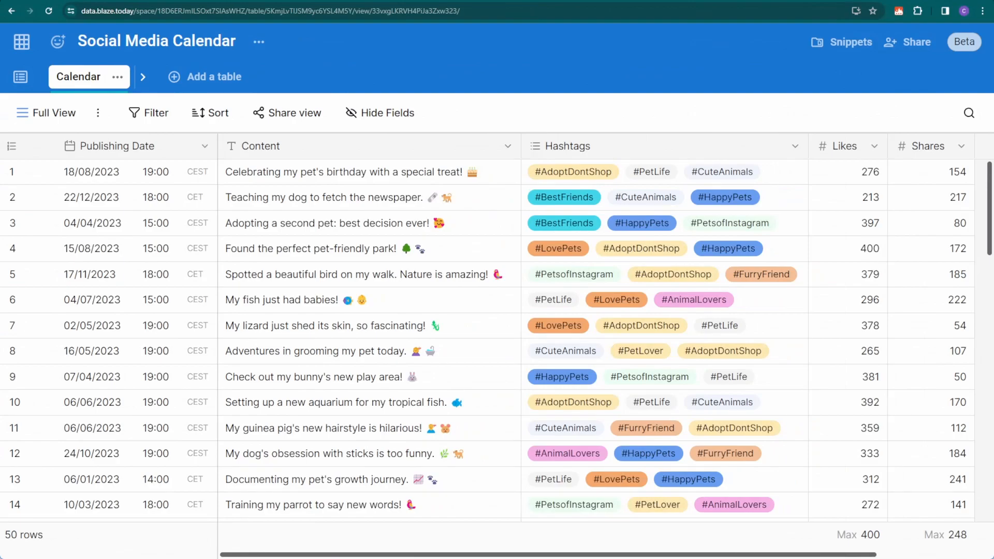
Step: Look through the posts in the Social Media Calendar's Full View and choose another view of the Calendar table
{"action": "scroll", "coordinate": [497, 336], "scroll_direction": "down", "scroll_amount": 15}
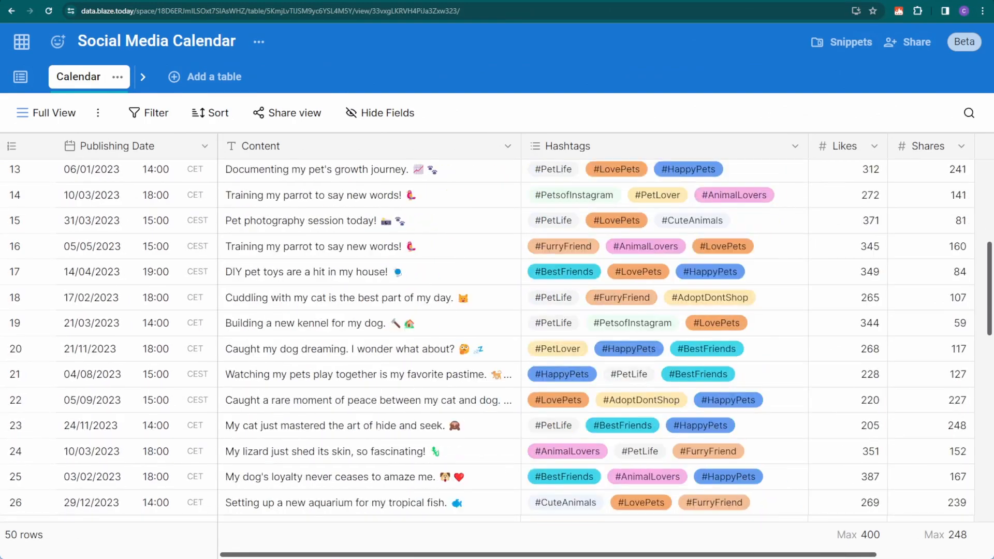
{"action": "scroll", "coordinate": [497, 336], "scroll_direction": "up", "scroll_amount": 15}
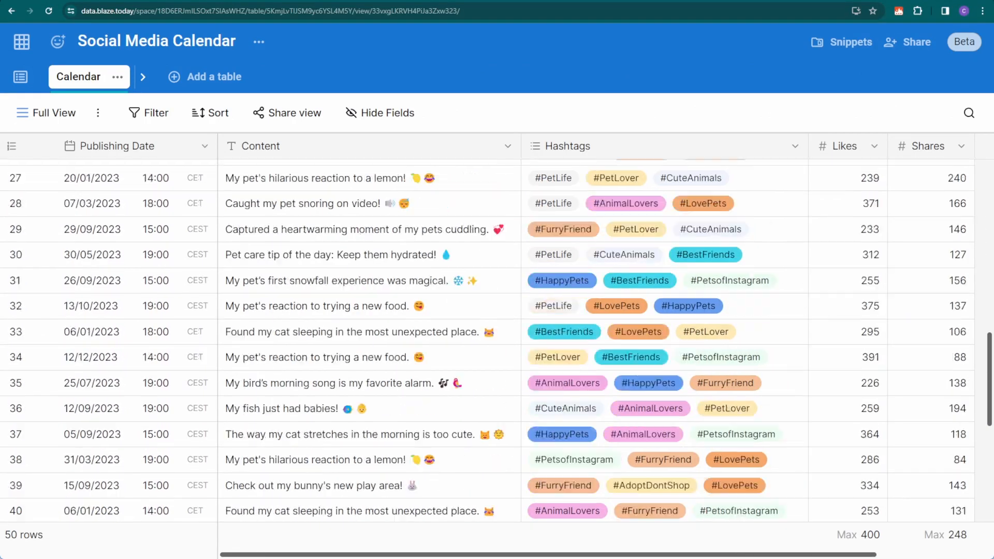
{"action": "left_click", "coordinate": [51, 114]}
{"action": "left_click", "coordinate": [145, 226]}
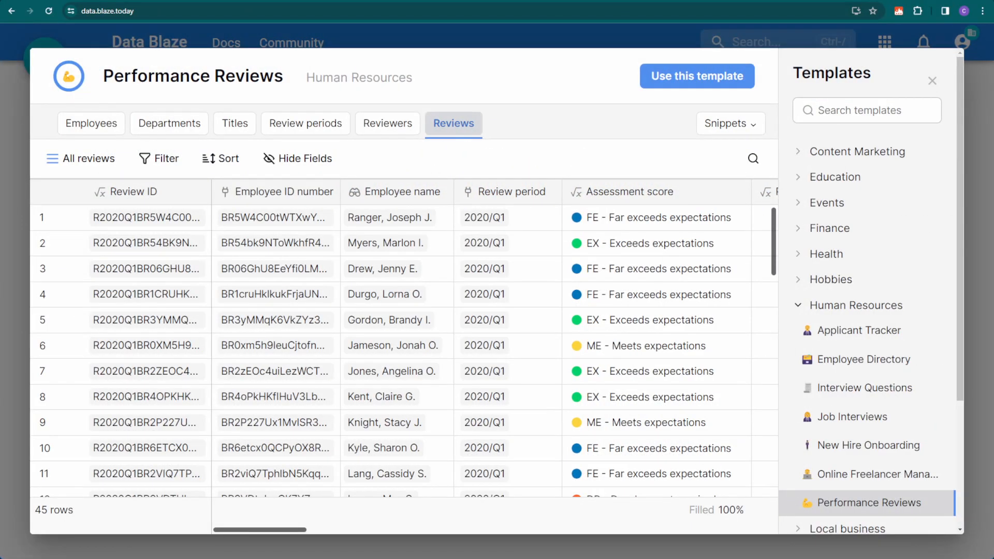
Step: View the list of snippets included with the Performance Reviews template
{"action": "left_click", "coordinate": [746, 126]}
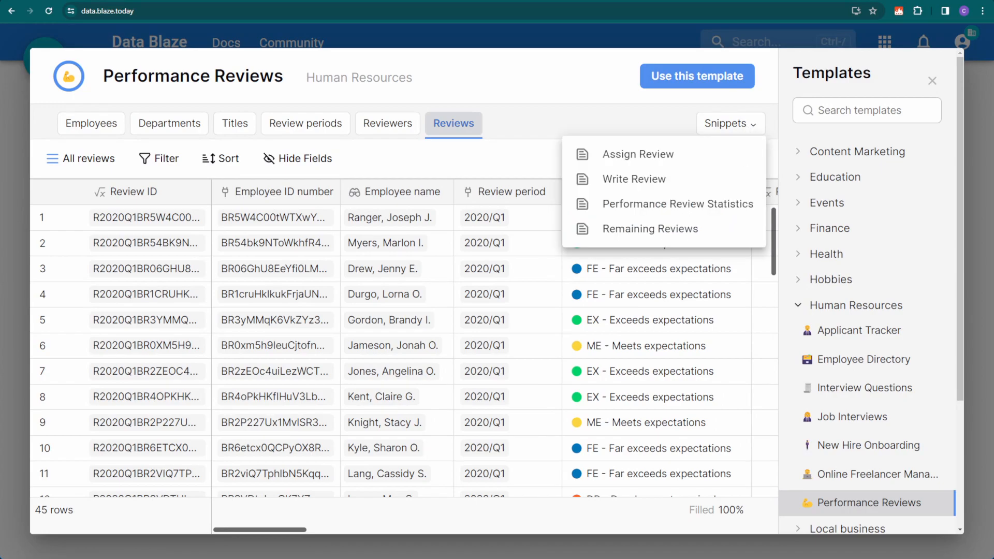
{"action": "key", "text": "Escape"}
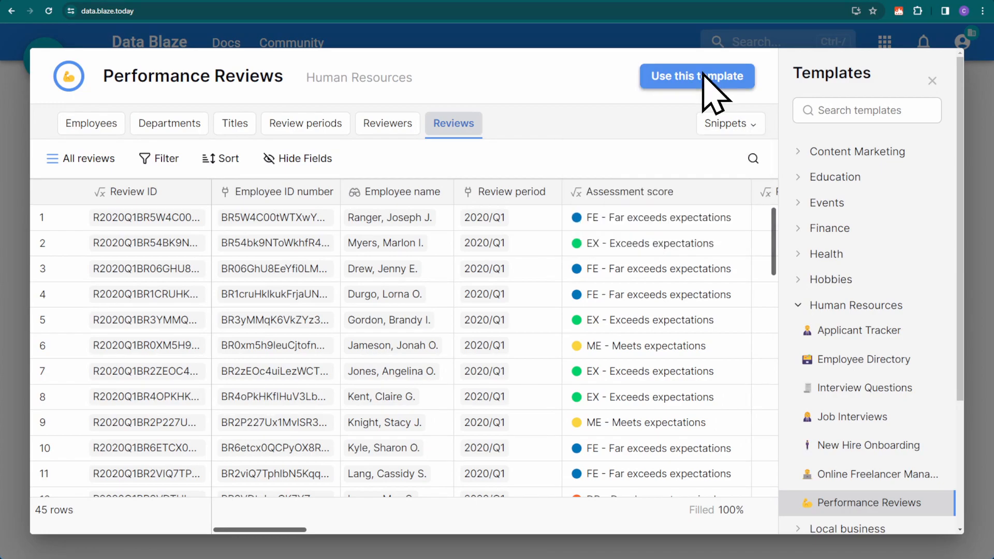